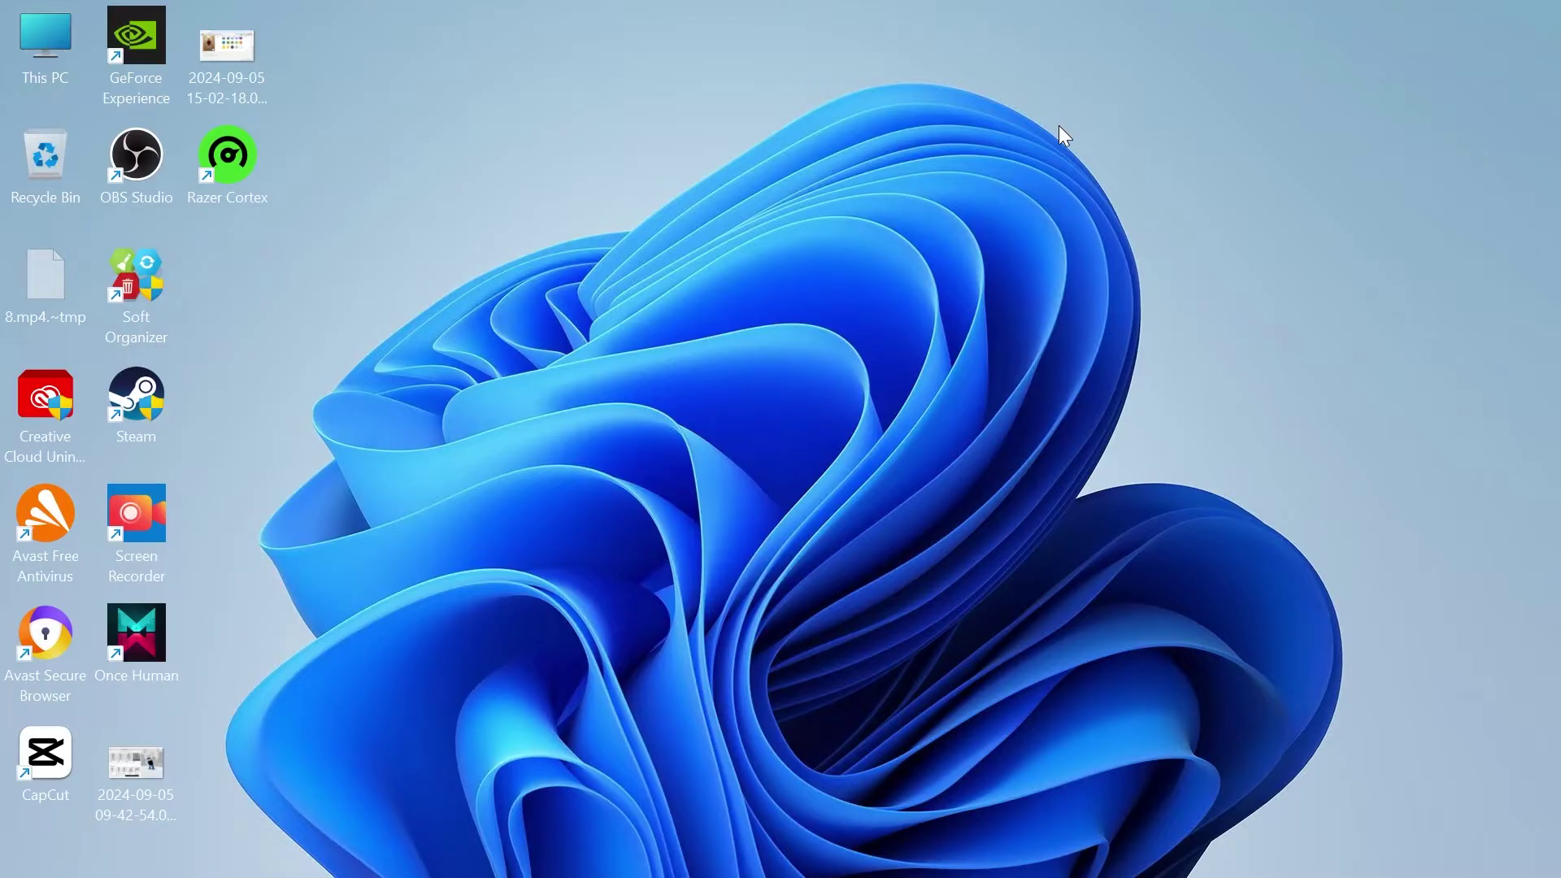
Bring up the Start menu to search for Control Panel.
key("super")
key("super")
key("super")
Open Control Panel maximized and go from Network and Sharing Center to the network adapters list.
type("control")
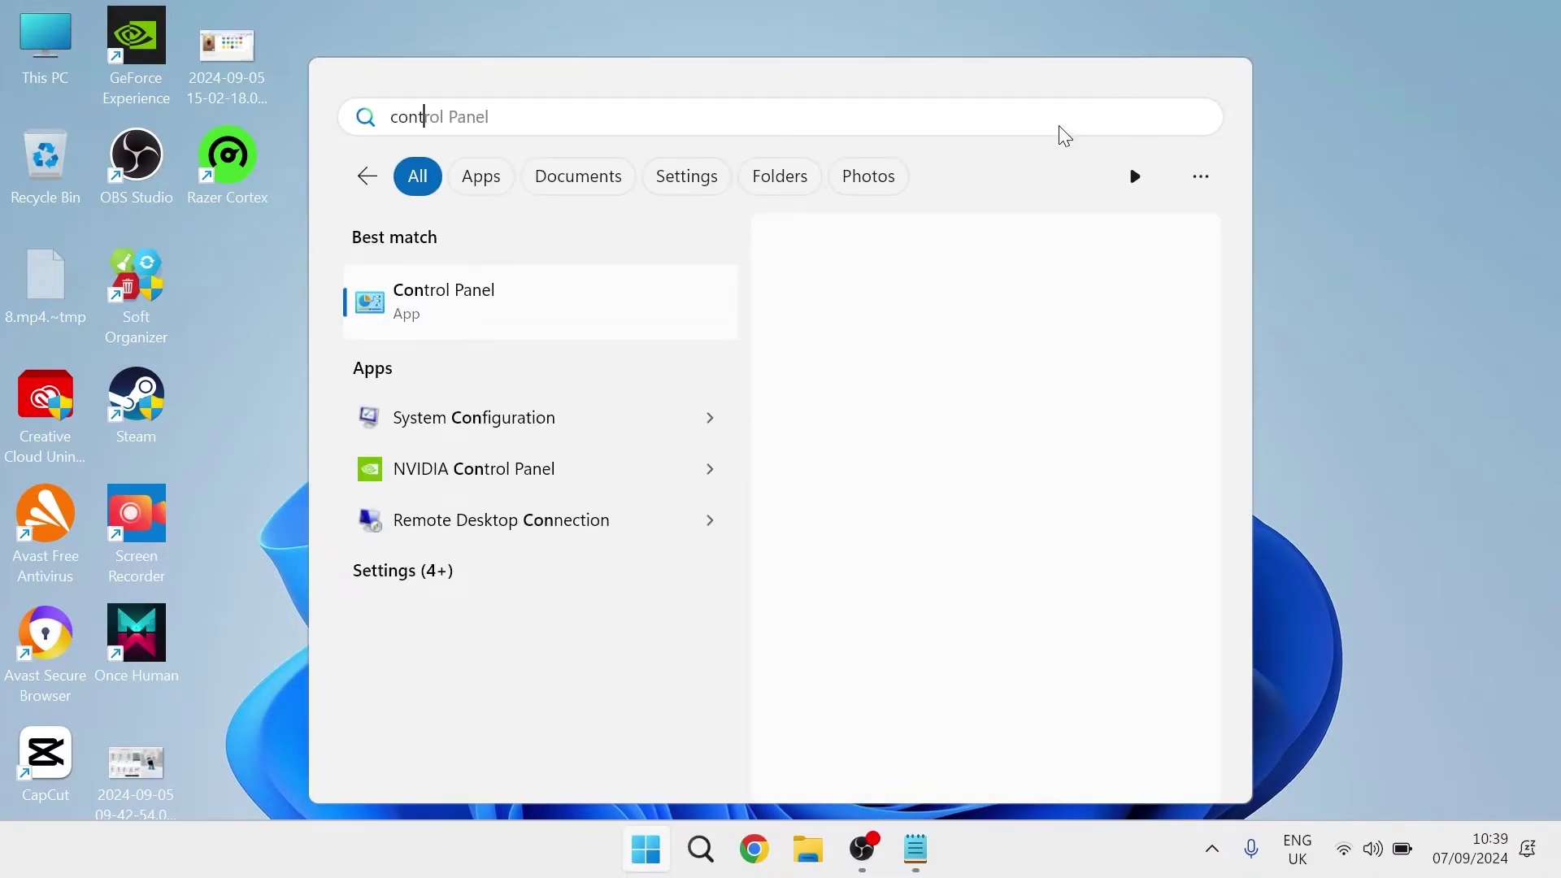
left_click(490, 302)
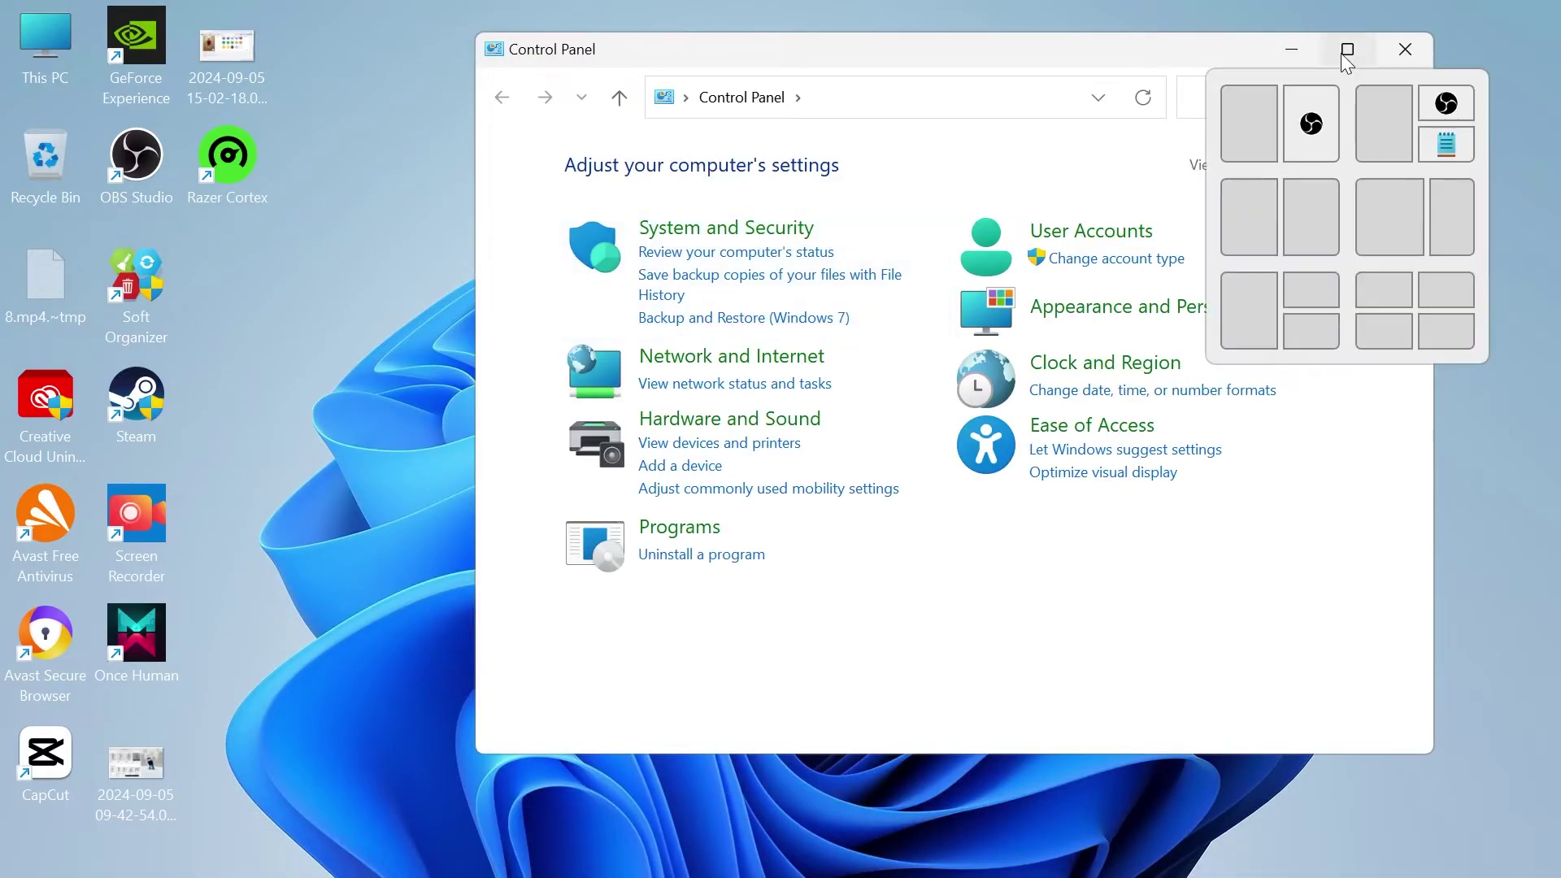
left_click(1347, 49)
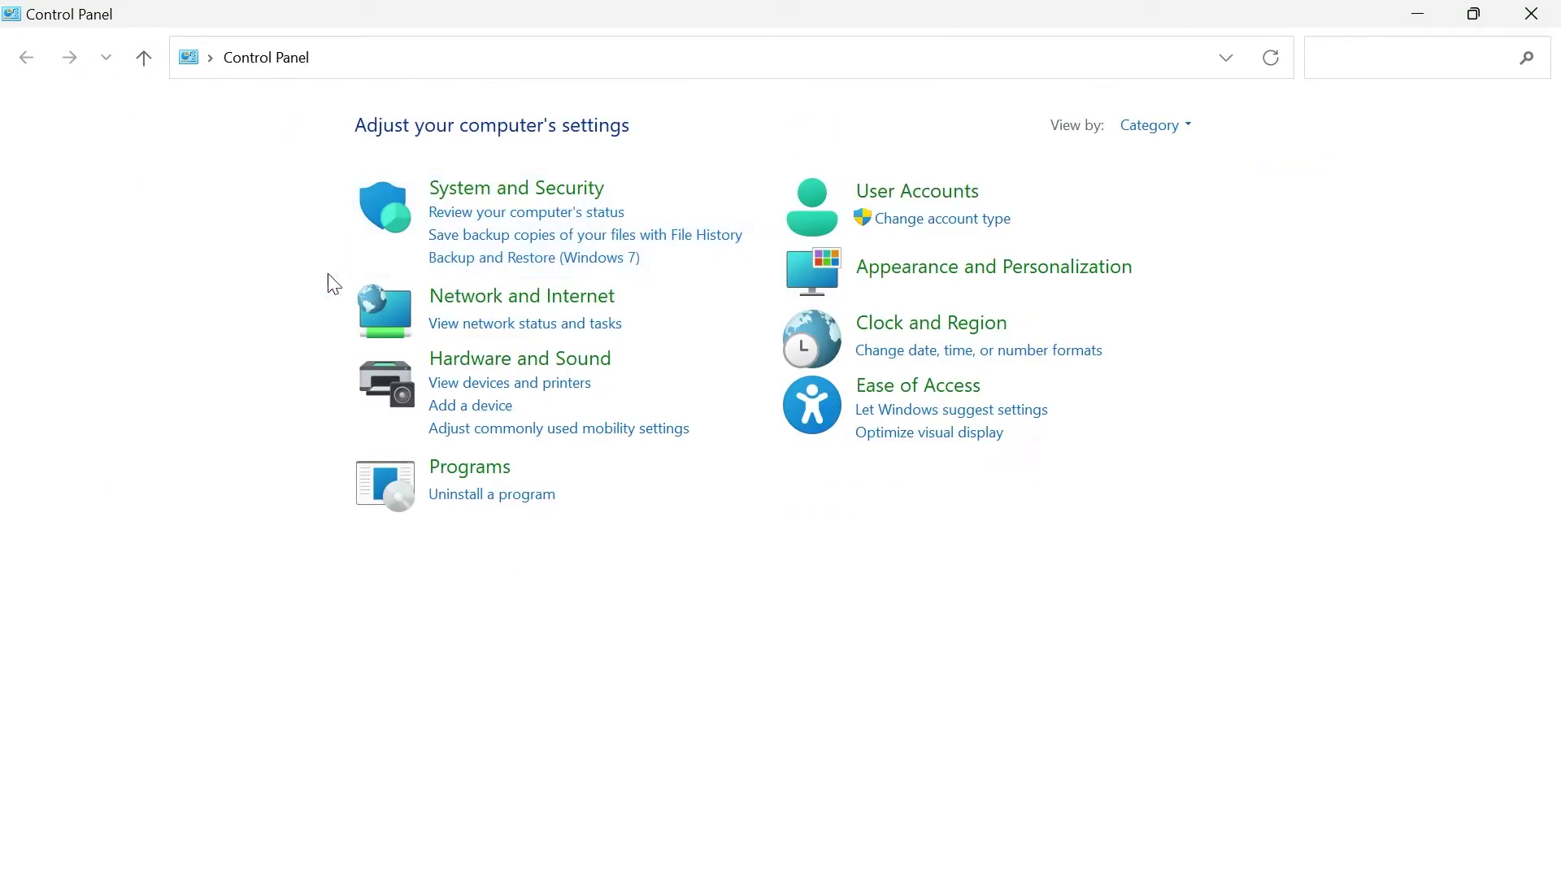
left_click(538, 297)
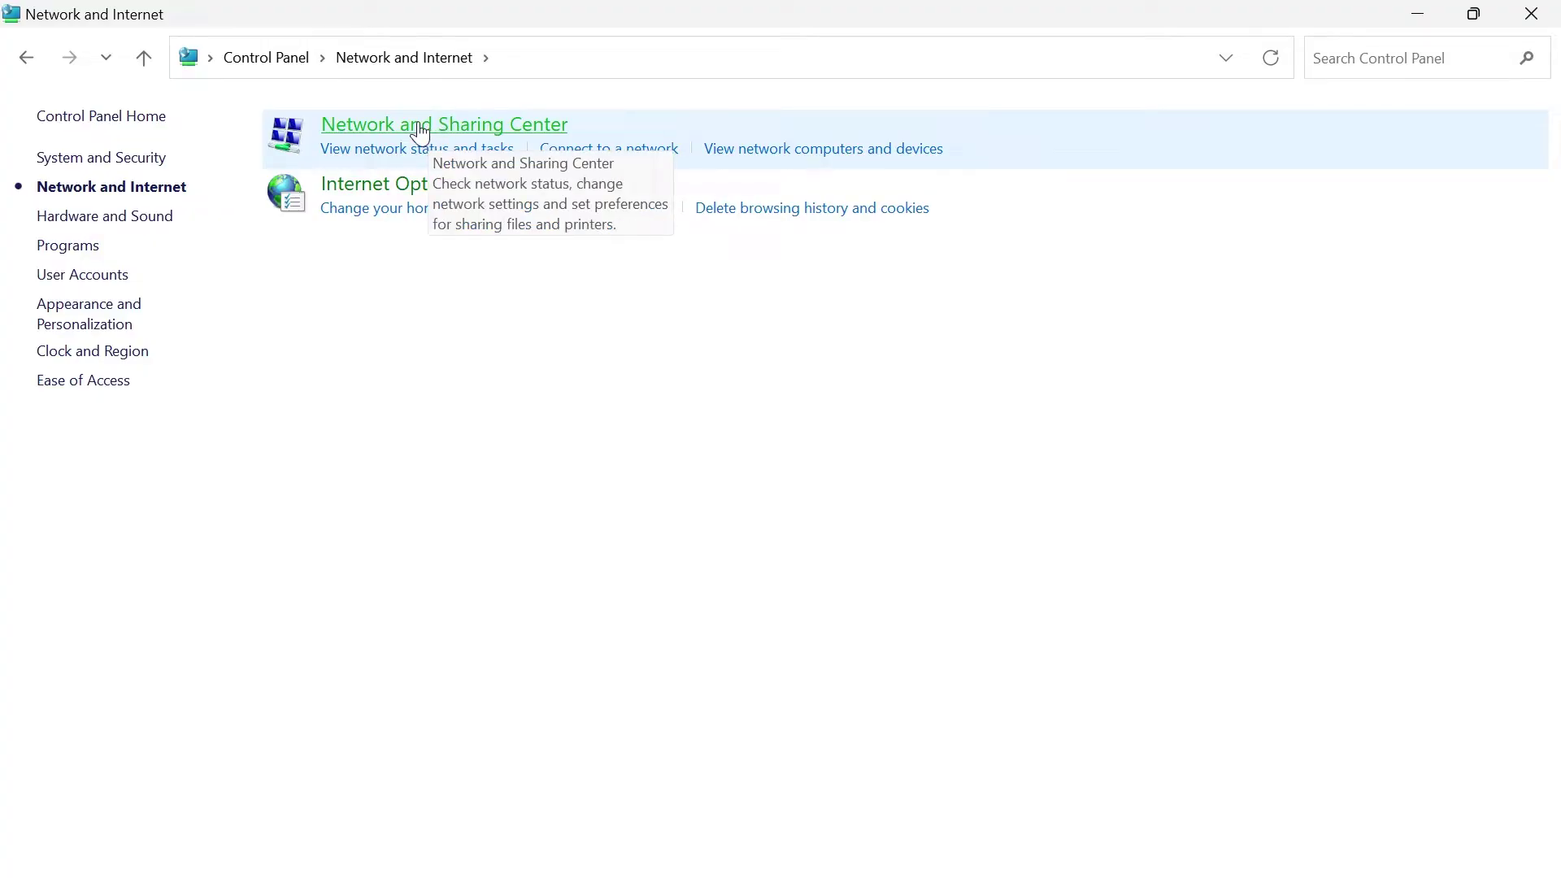
left_click(420, 132)
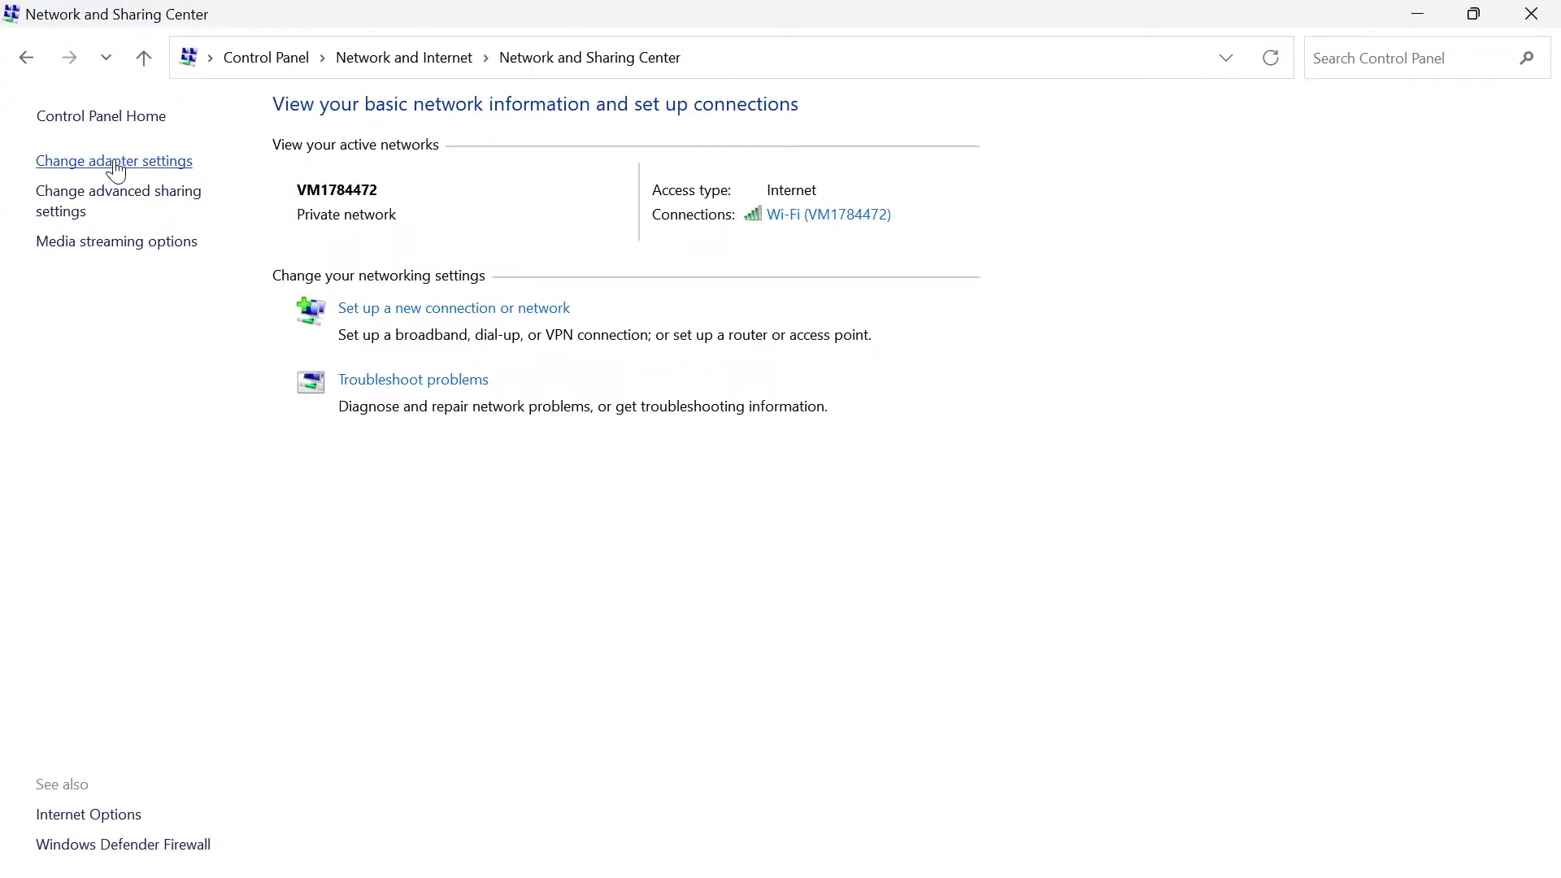
left_click(116, 163)
Maximize Network Connections, disable and re-enable the Wi-Fi adapter, then open its Properties.
double_click(803, 86)
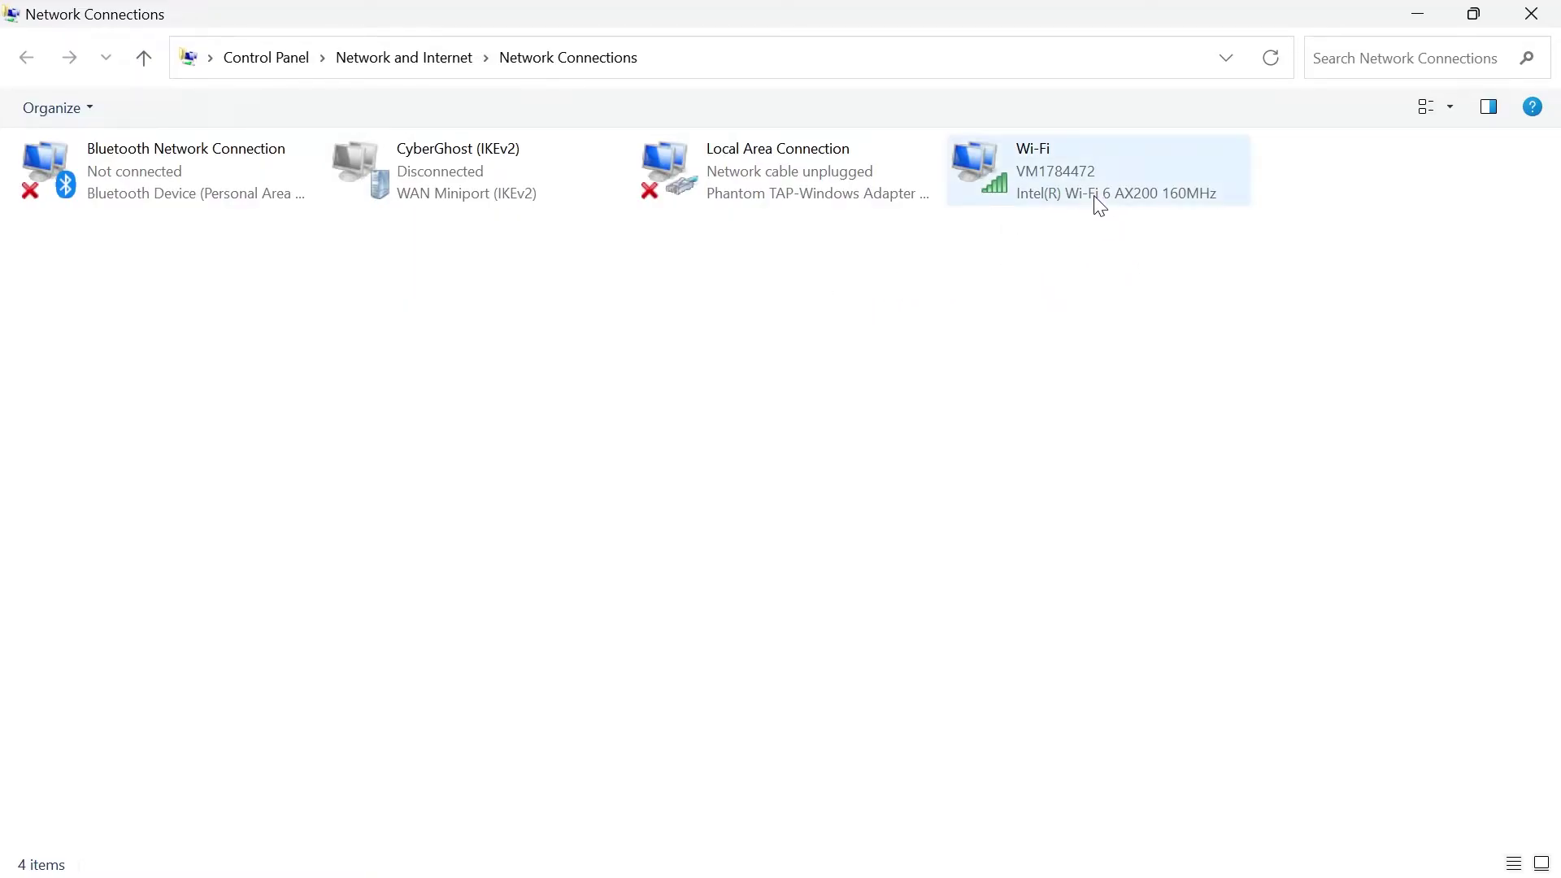
left_click(1055, 178)
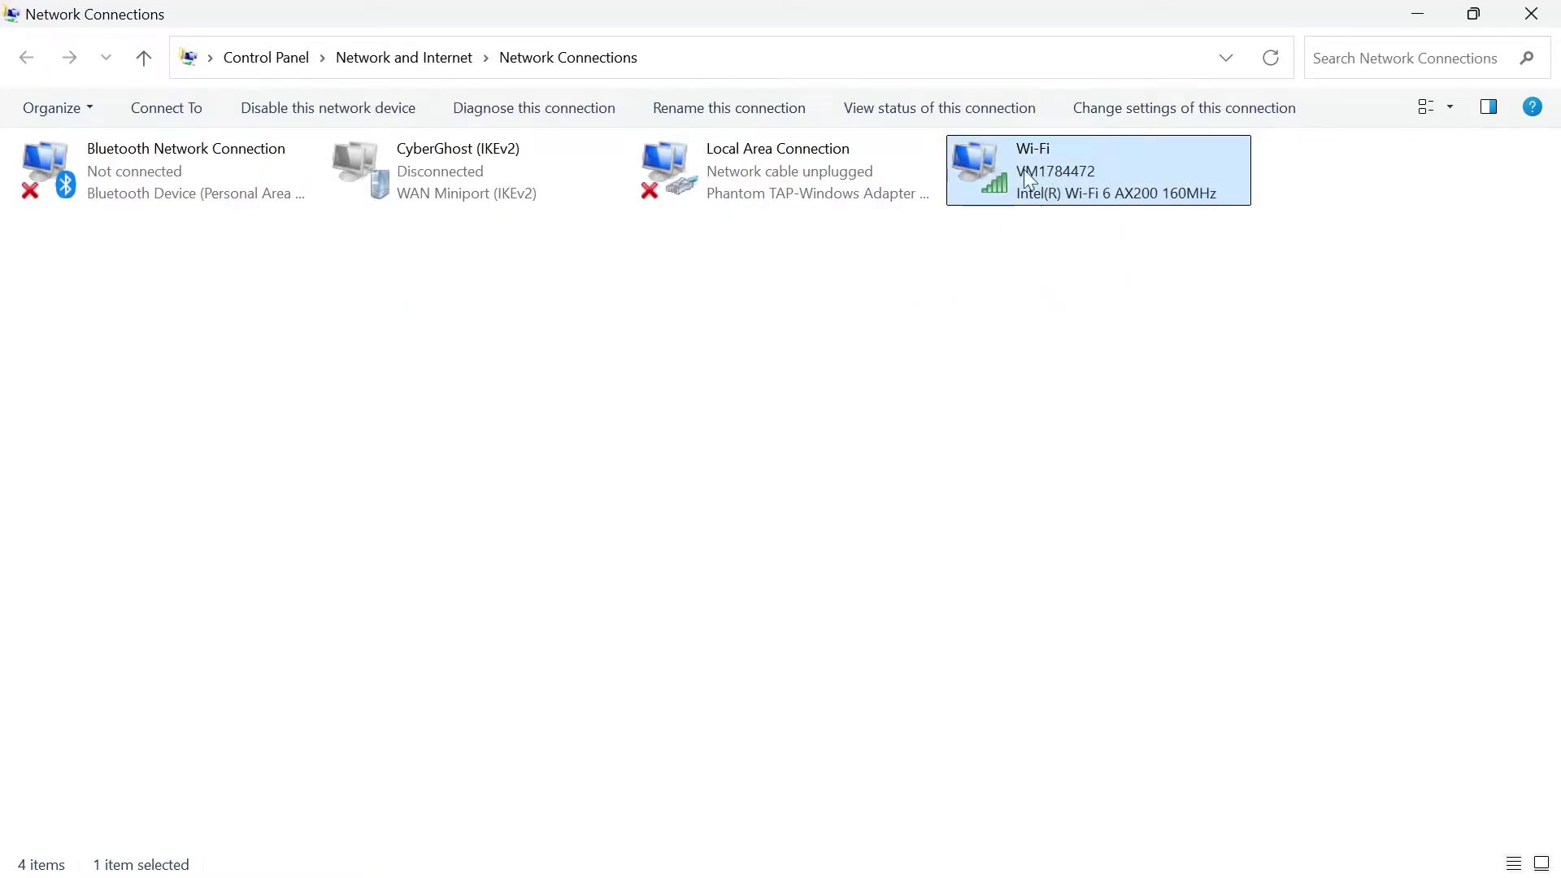
right_click(1037, 177)
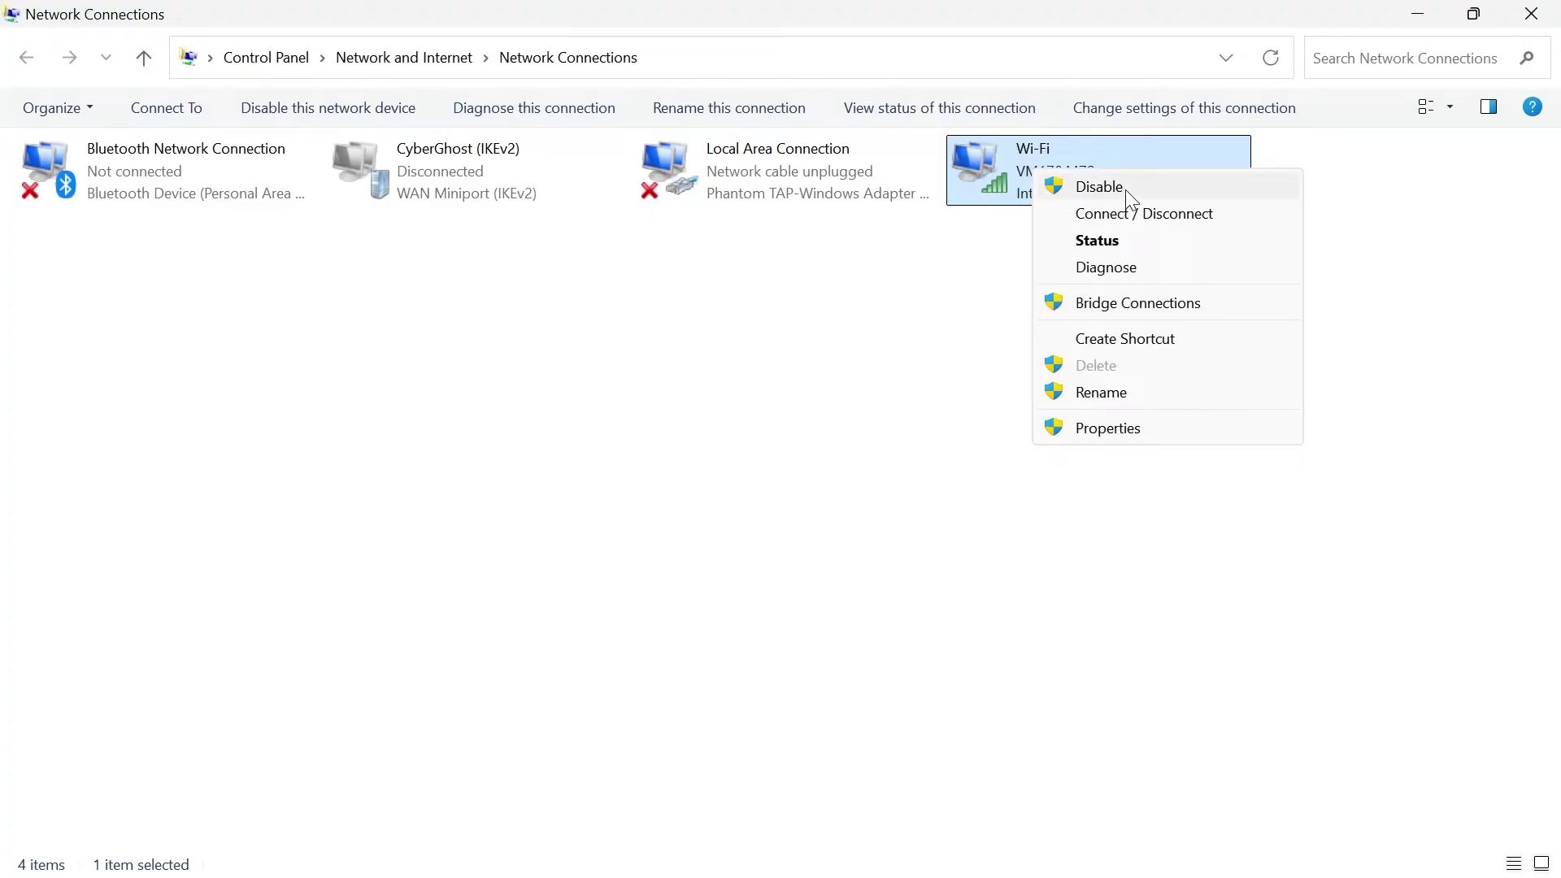
left_click(1127, 191)
right_click(1046, 172)
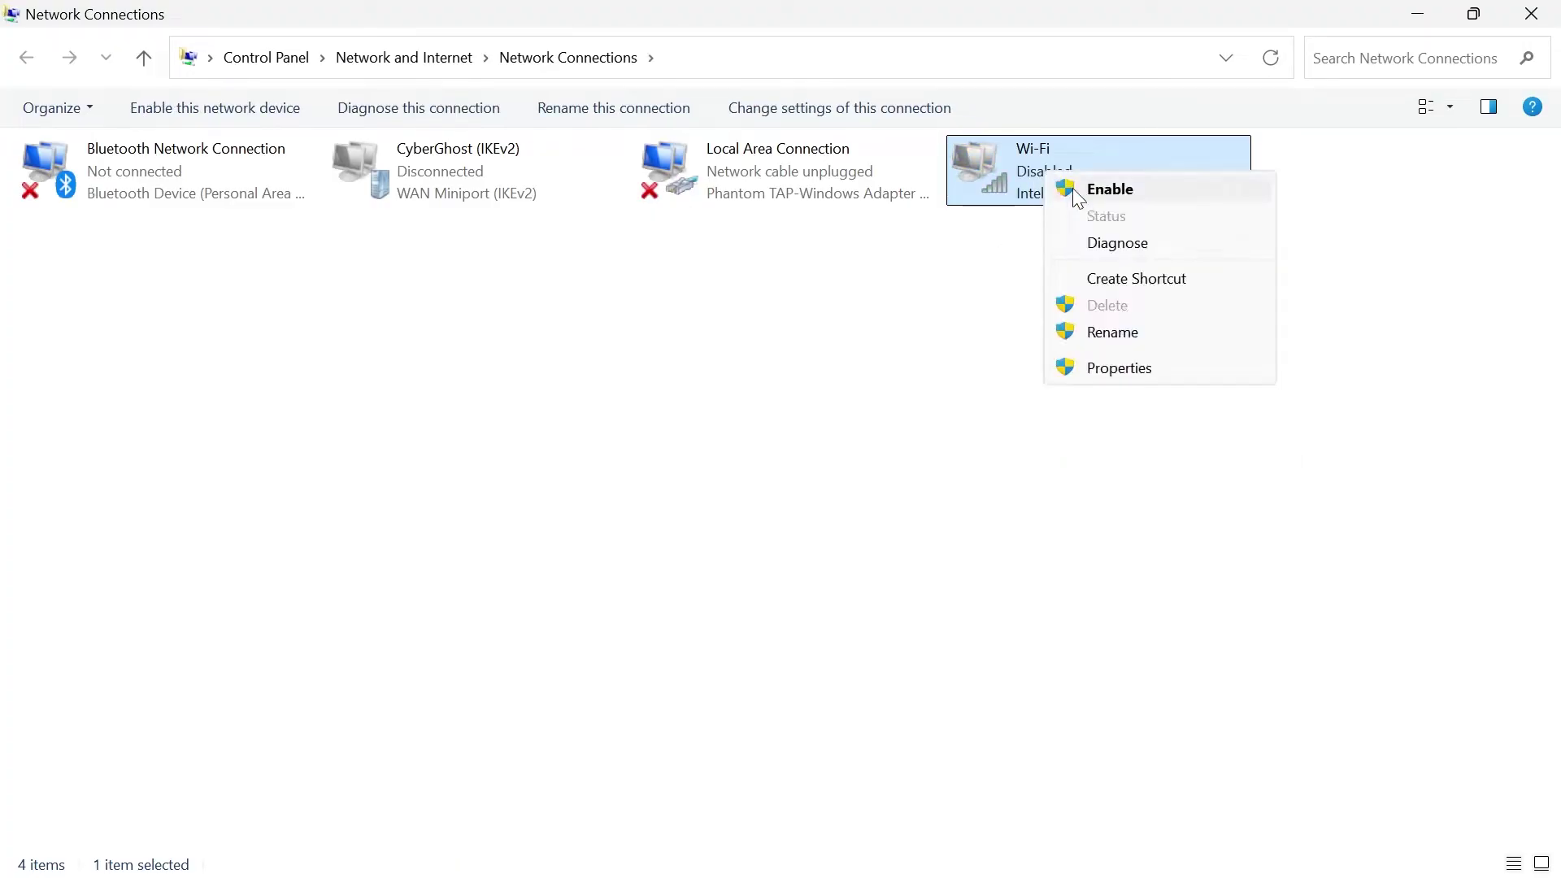
left_click(1126, 194)
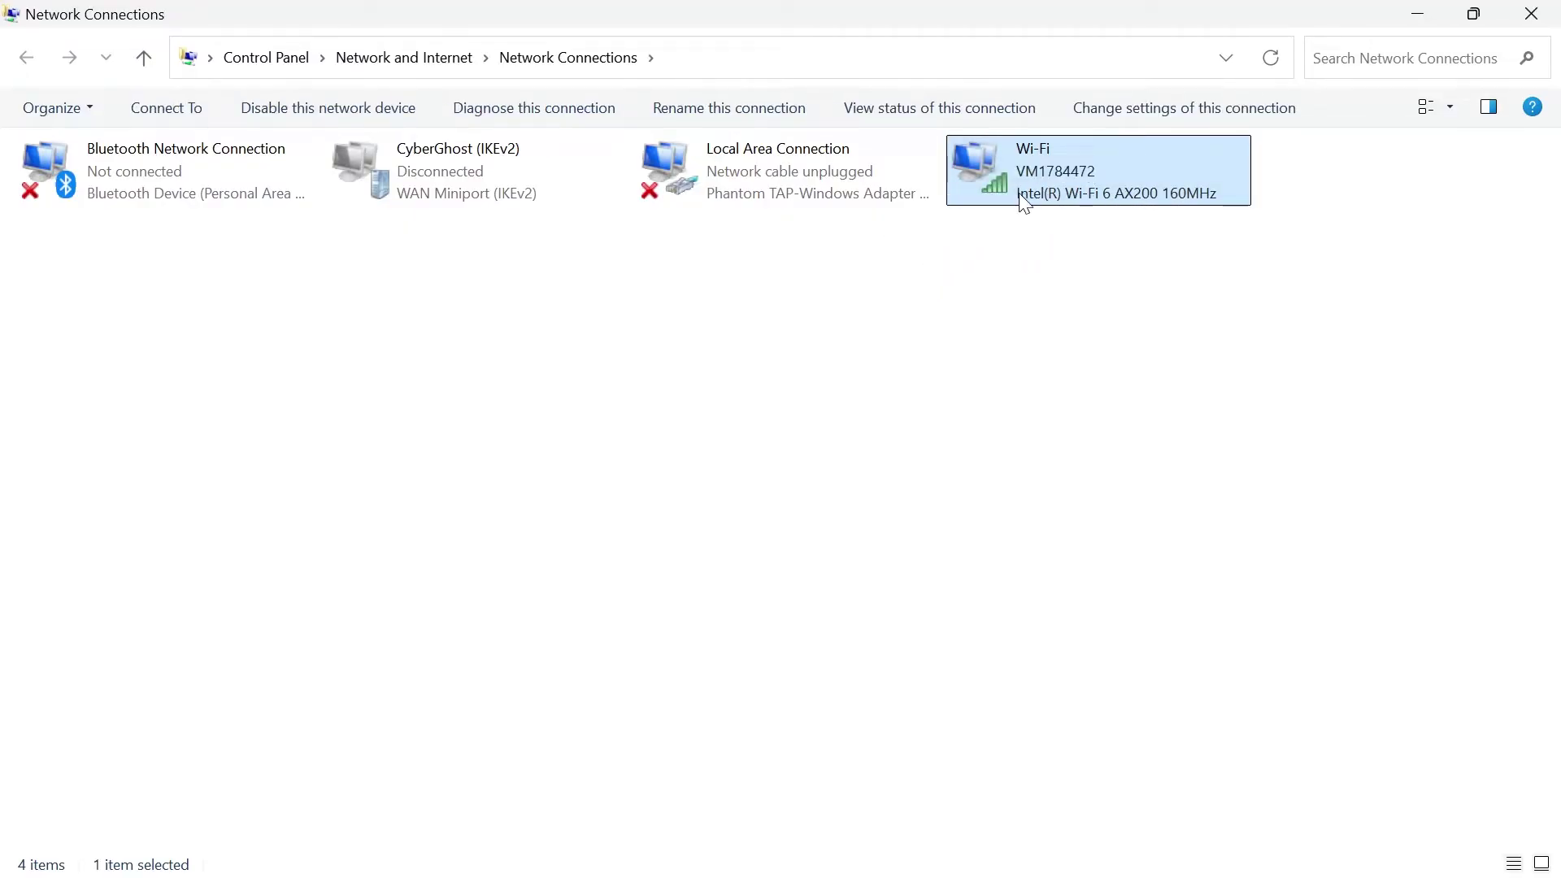
right_click(1021, 169)
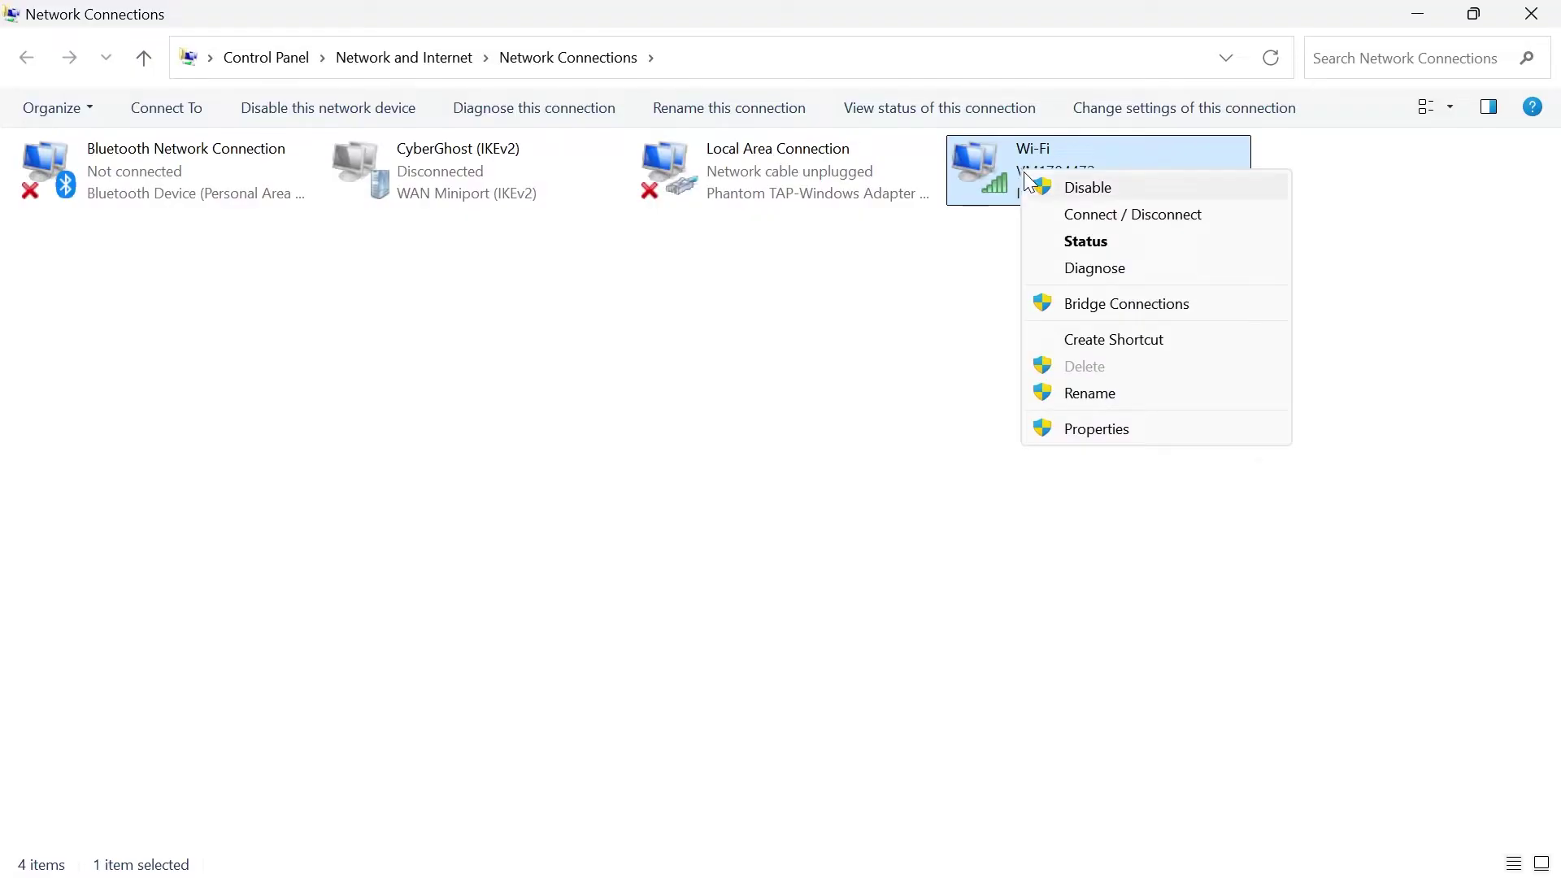
left_click(1123, 437)
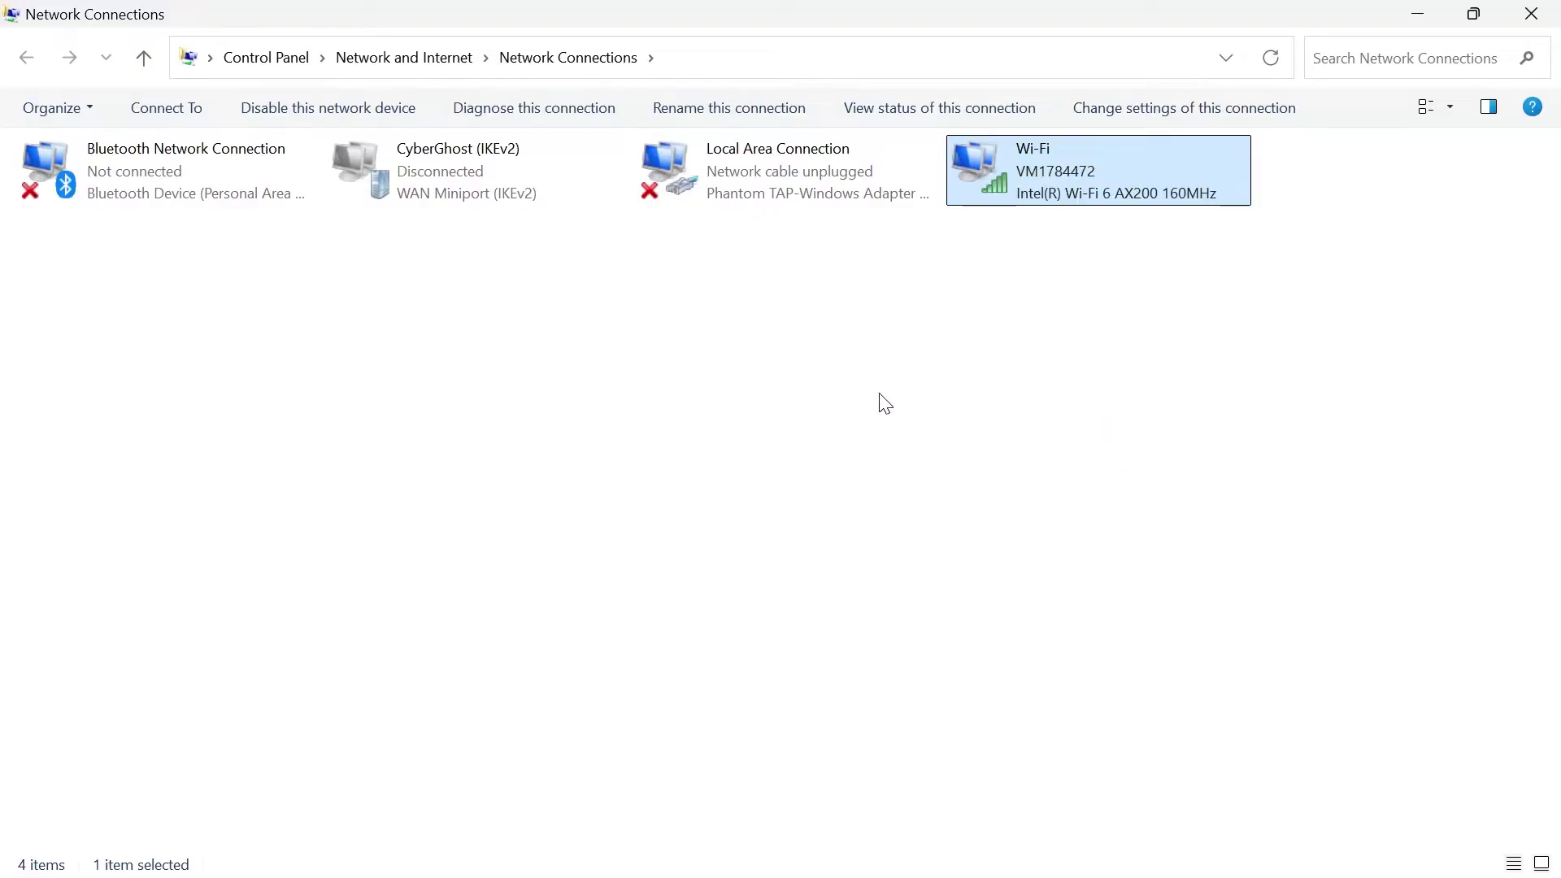
Set Wi-Fi IPv4 DNS manually to 8.8.8.8 preferred and 8.8.4.4 alternate.
left_click(178, 387)
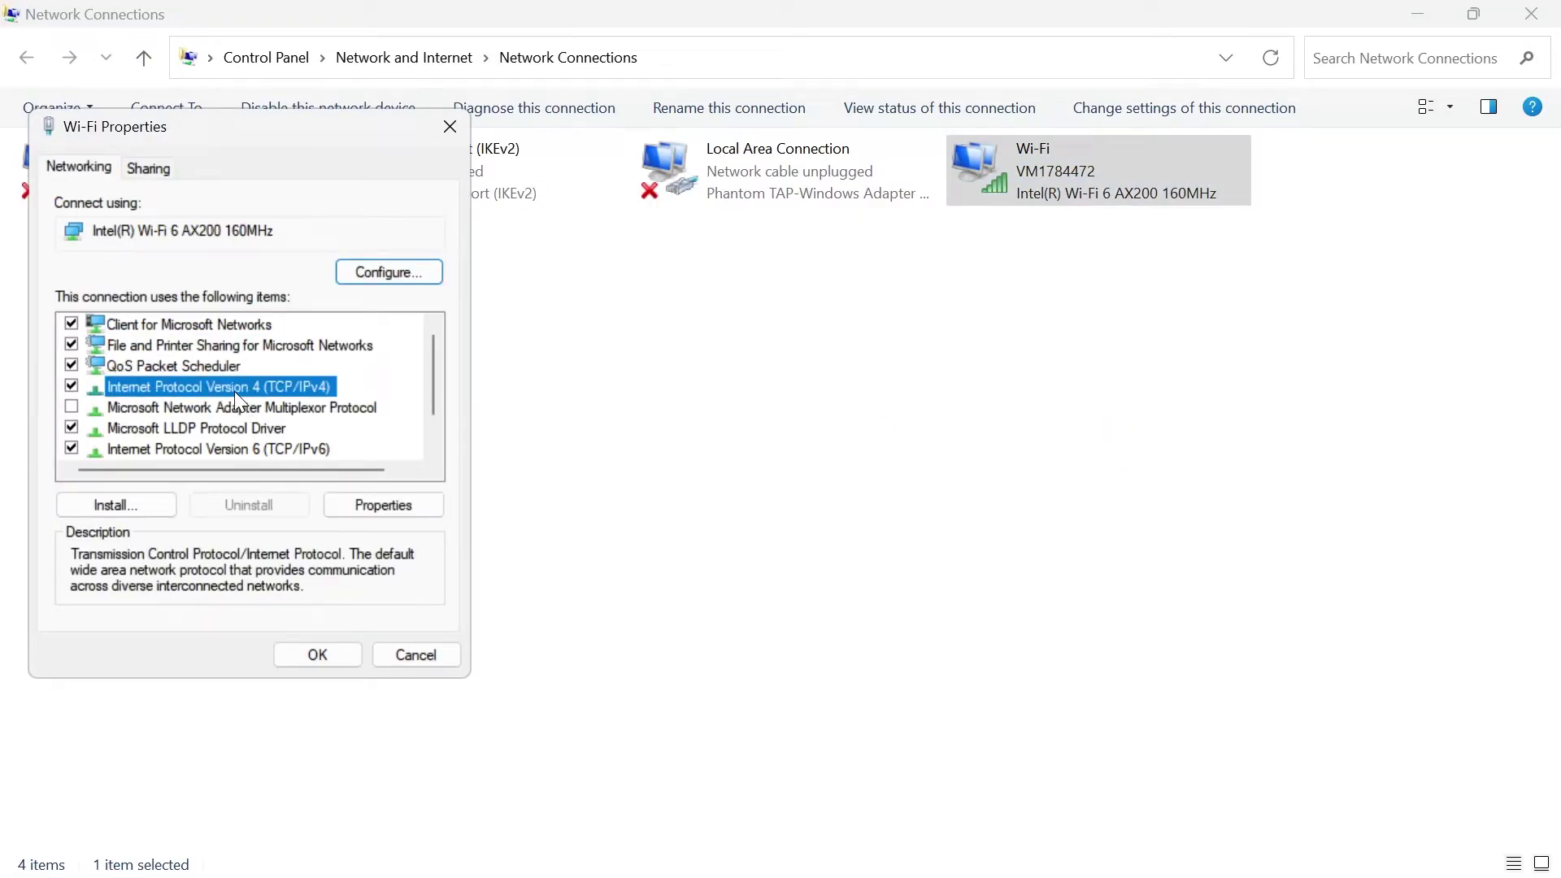
left_click(398, 509)
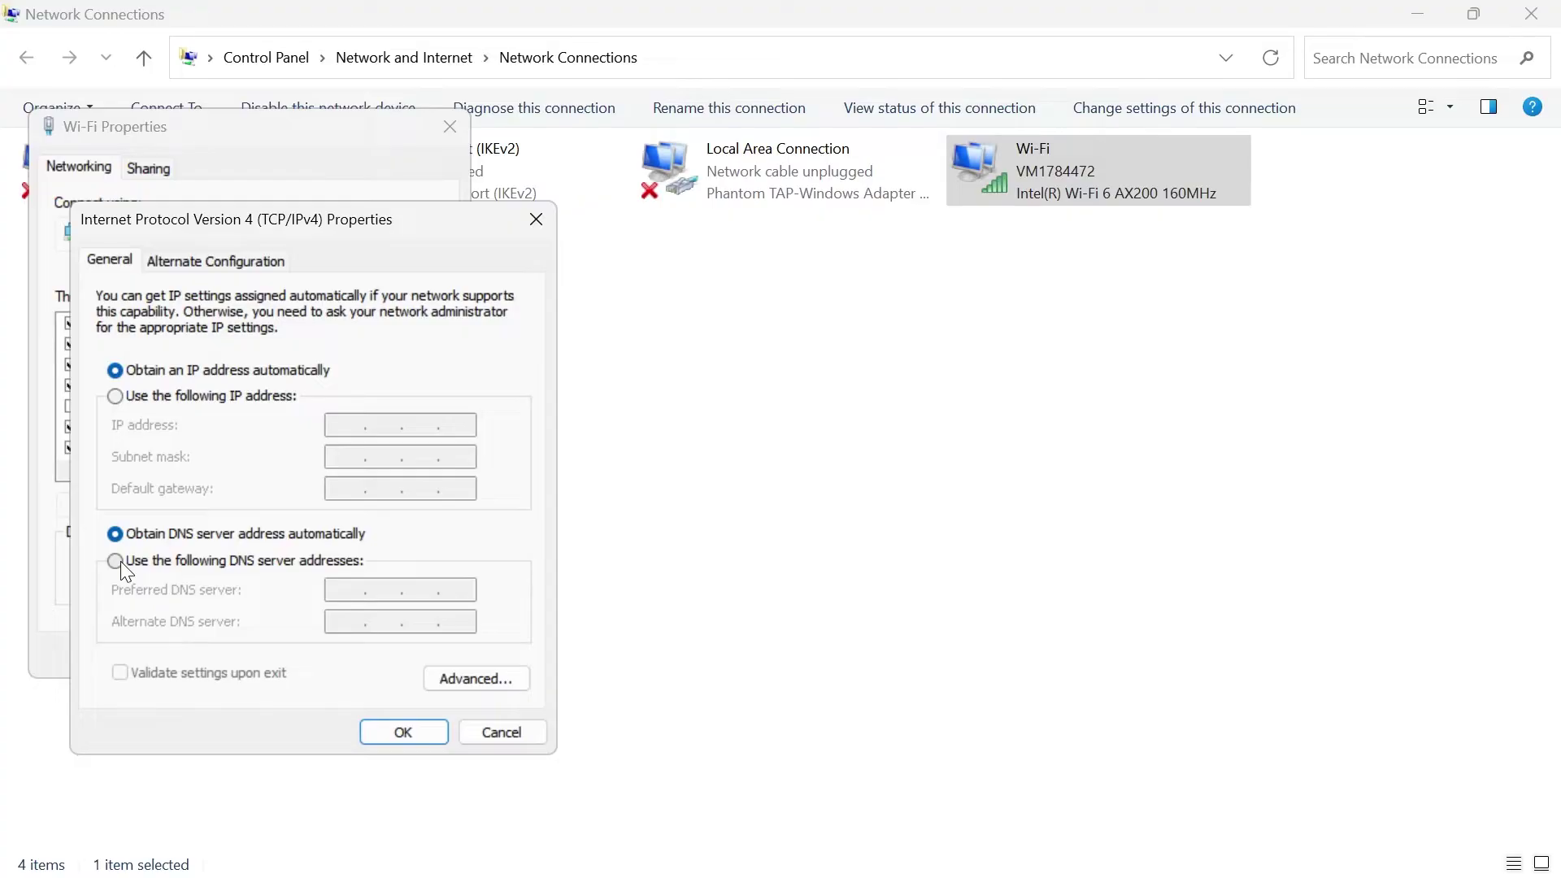
left_click(120, 561)
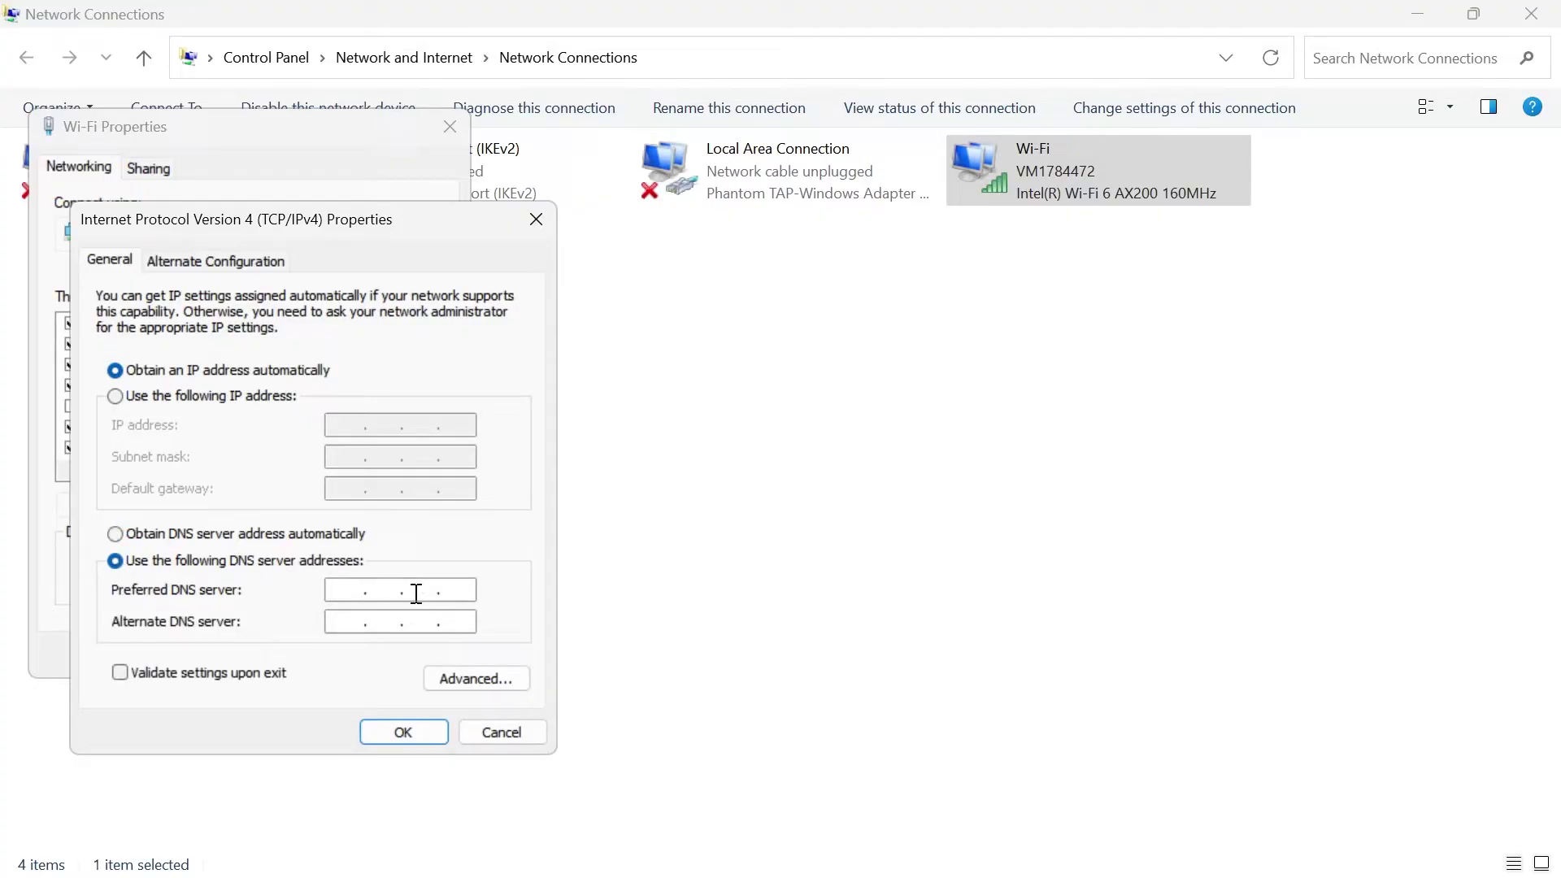
left_click(376, 592)
type("8.8.8.8")
left_click(398, 632)
type("8.8.4.4")
left_click(410, 731)
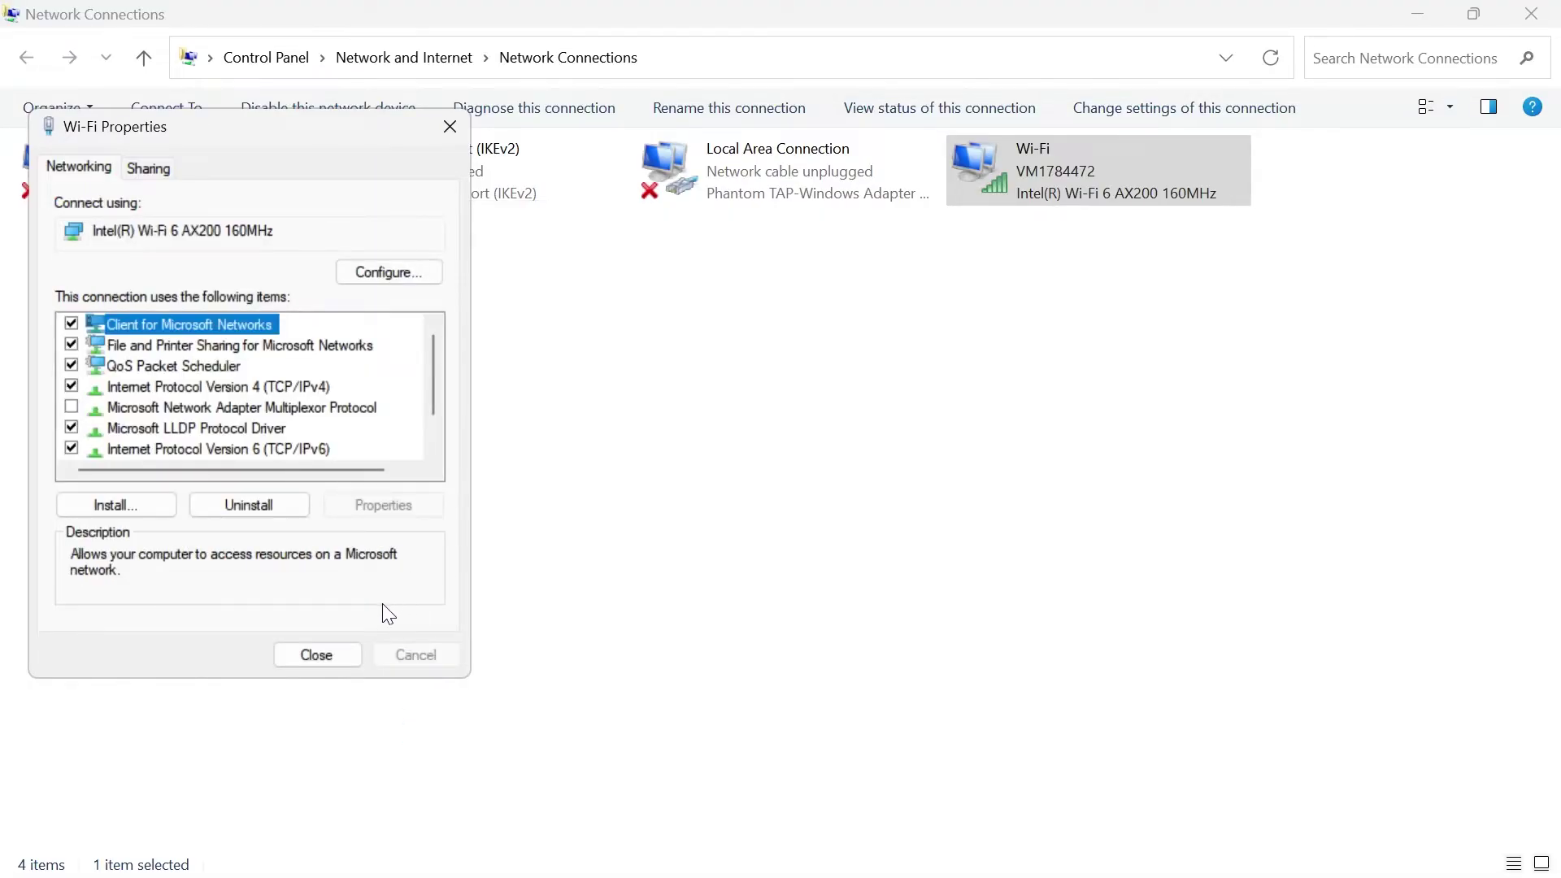
Close Wi-Fi properties, run Wi-Fi diagnostics, and close the troubleshooter after it finds no problems.
left_click(326, 651)
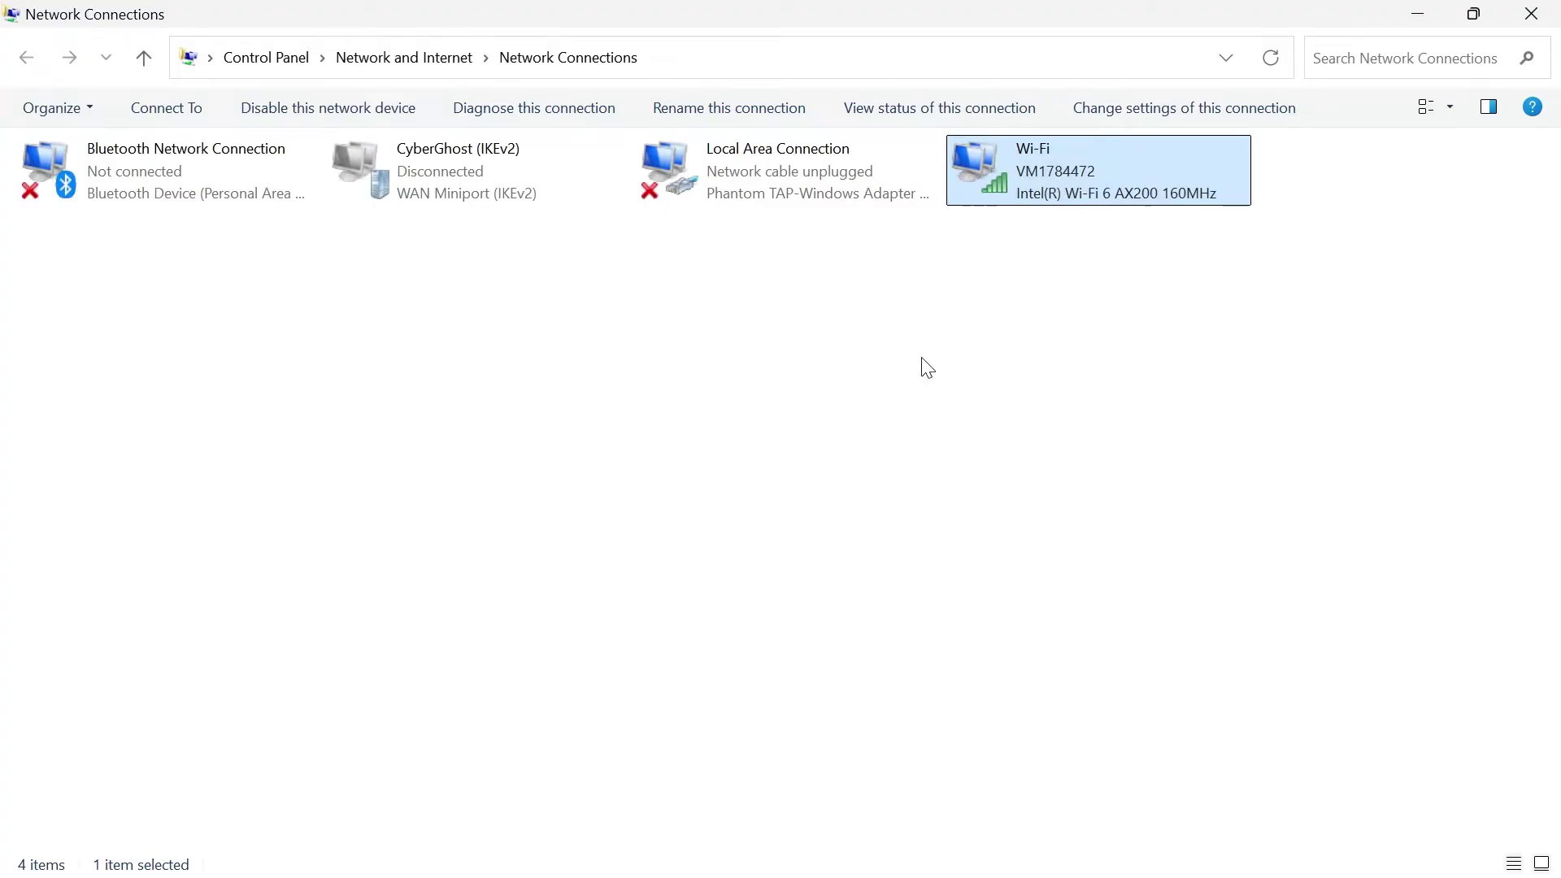
right_click(1031, 174)
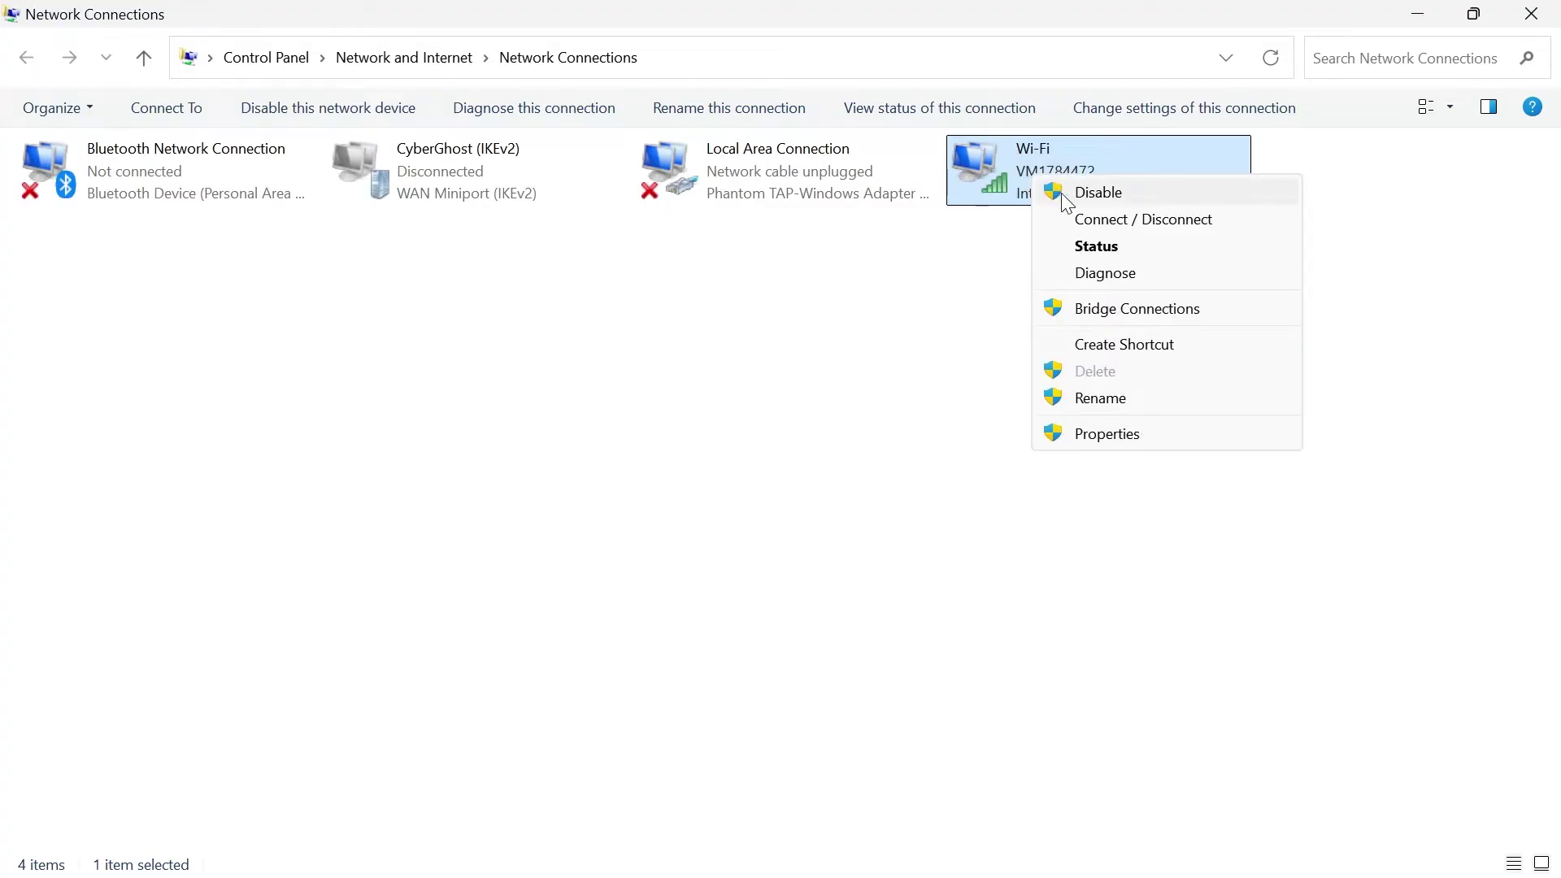
left_click(1124, 276)
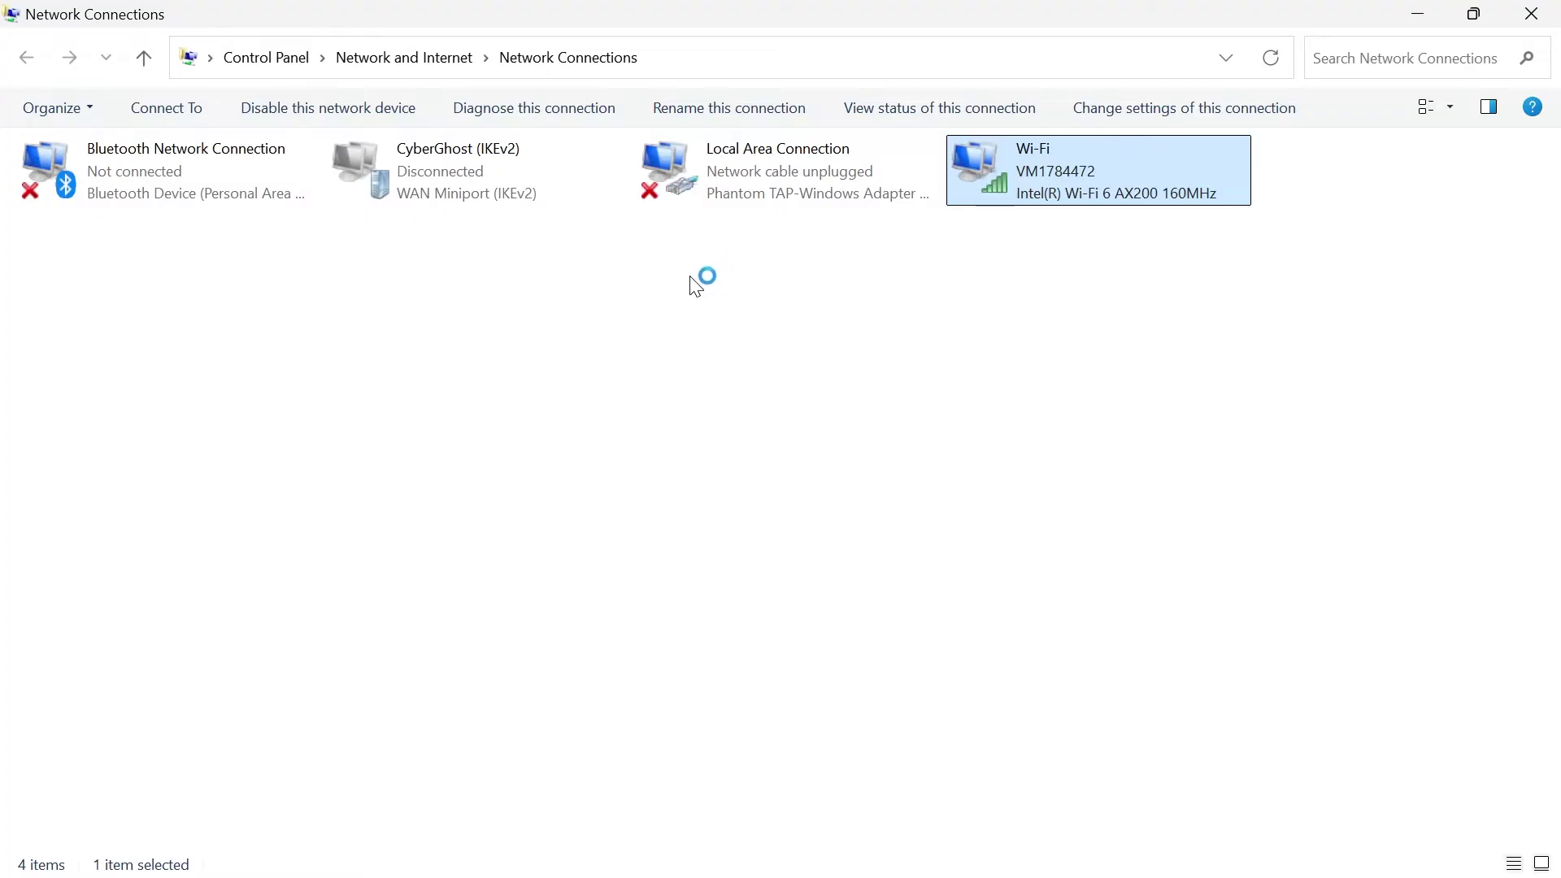
left_click_drag(650, 73, 832, 78)
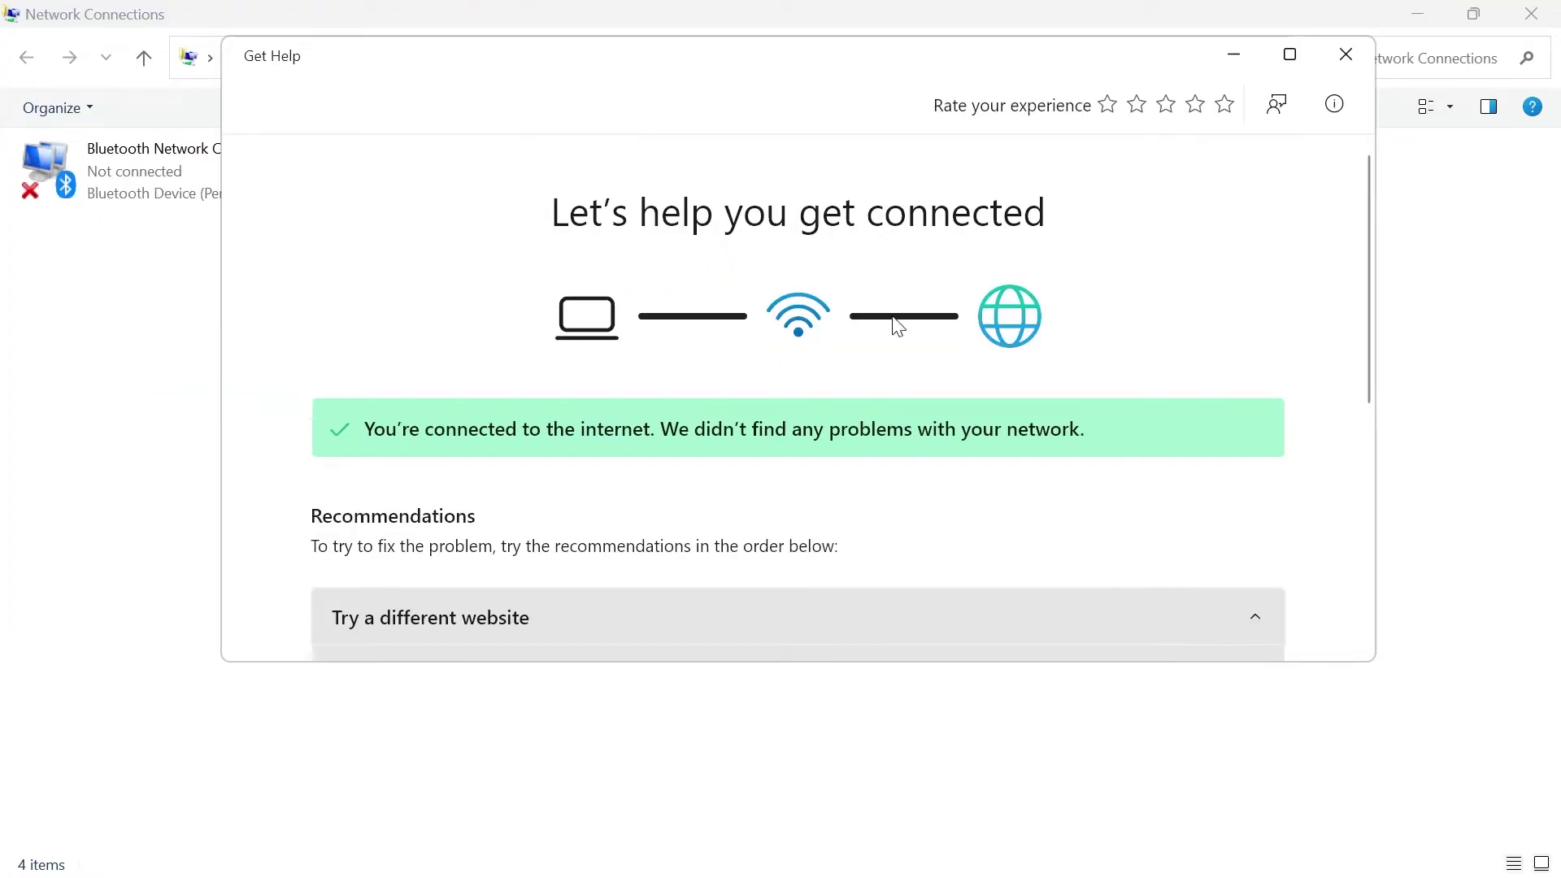
scroll(607, 344, "down", 3)
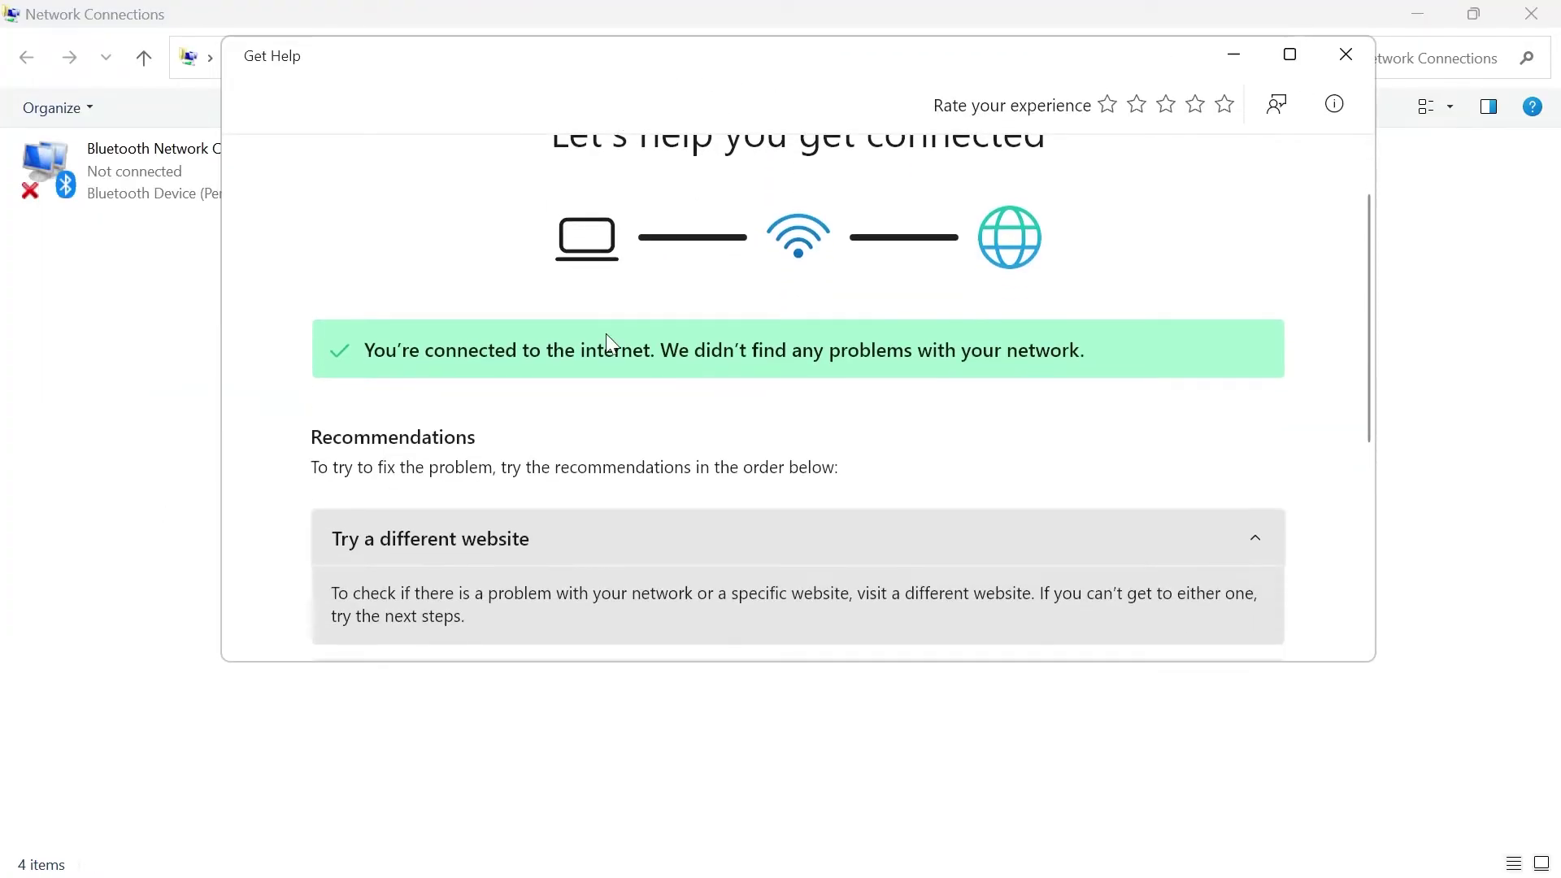
scroll(585, 369, "up", 3)
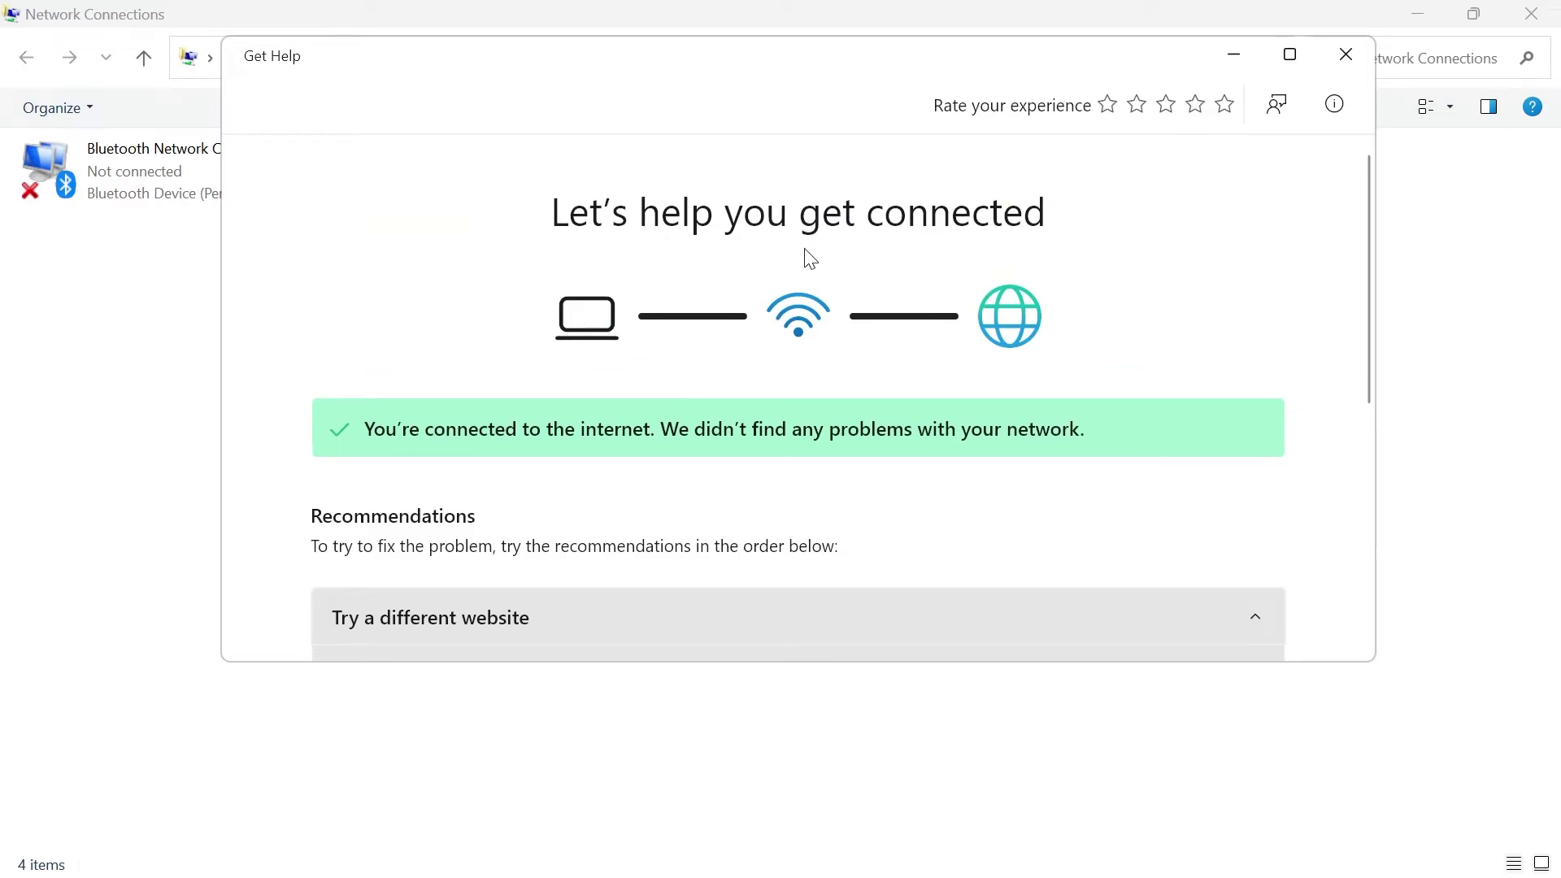
key("alt+F4")
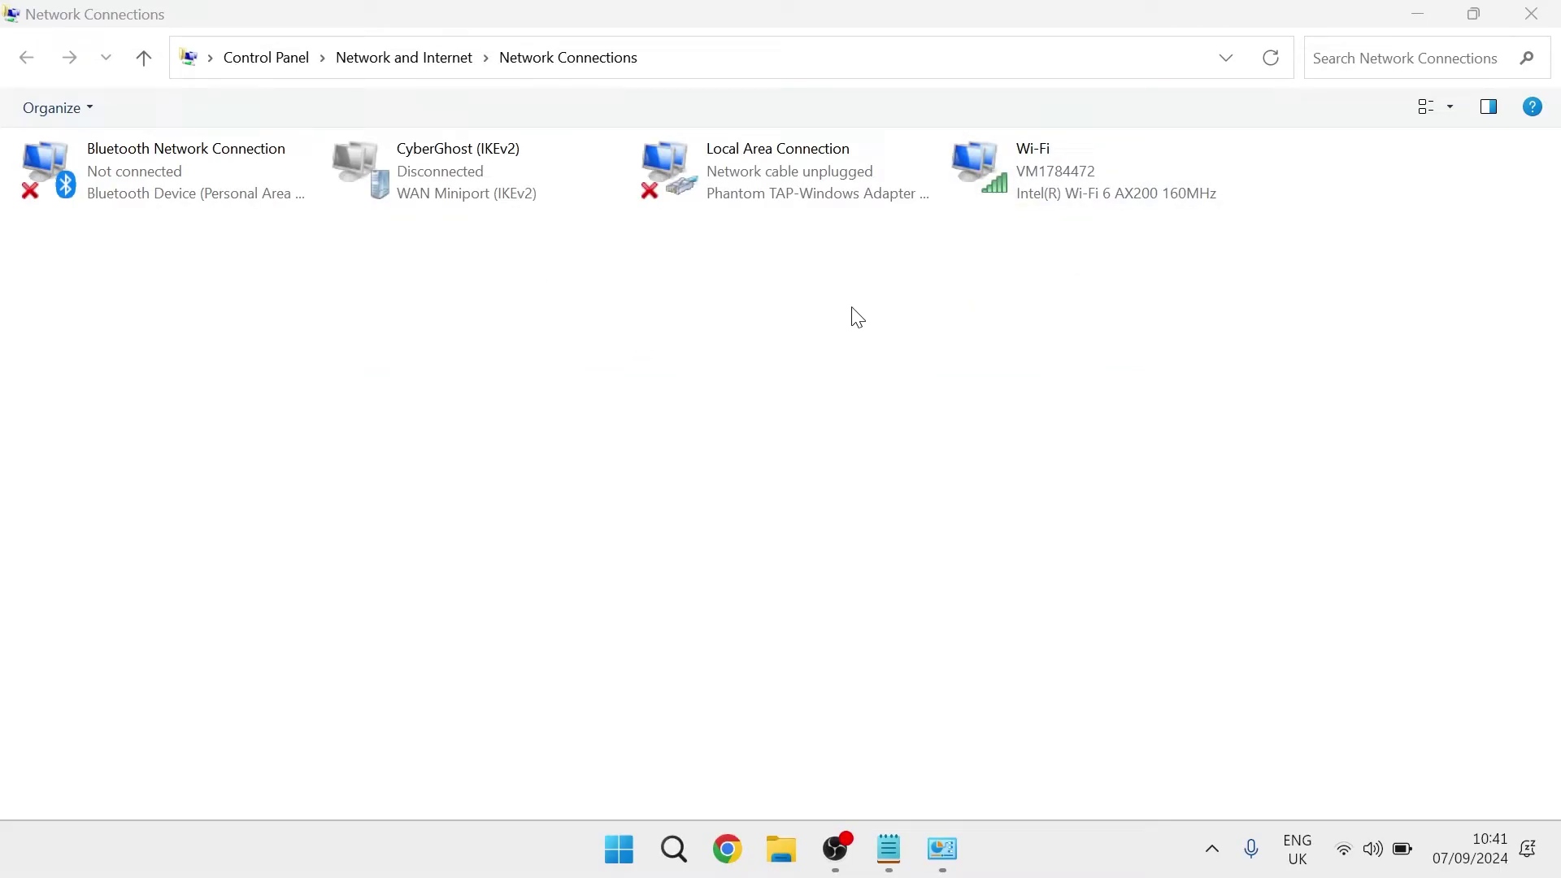
Close Network Connections and open Device Manager maximized with Network adapters expanded.
left_click(1098, 183)
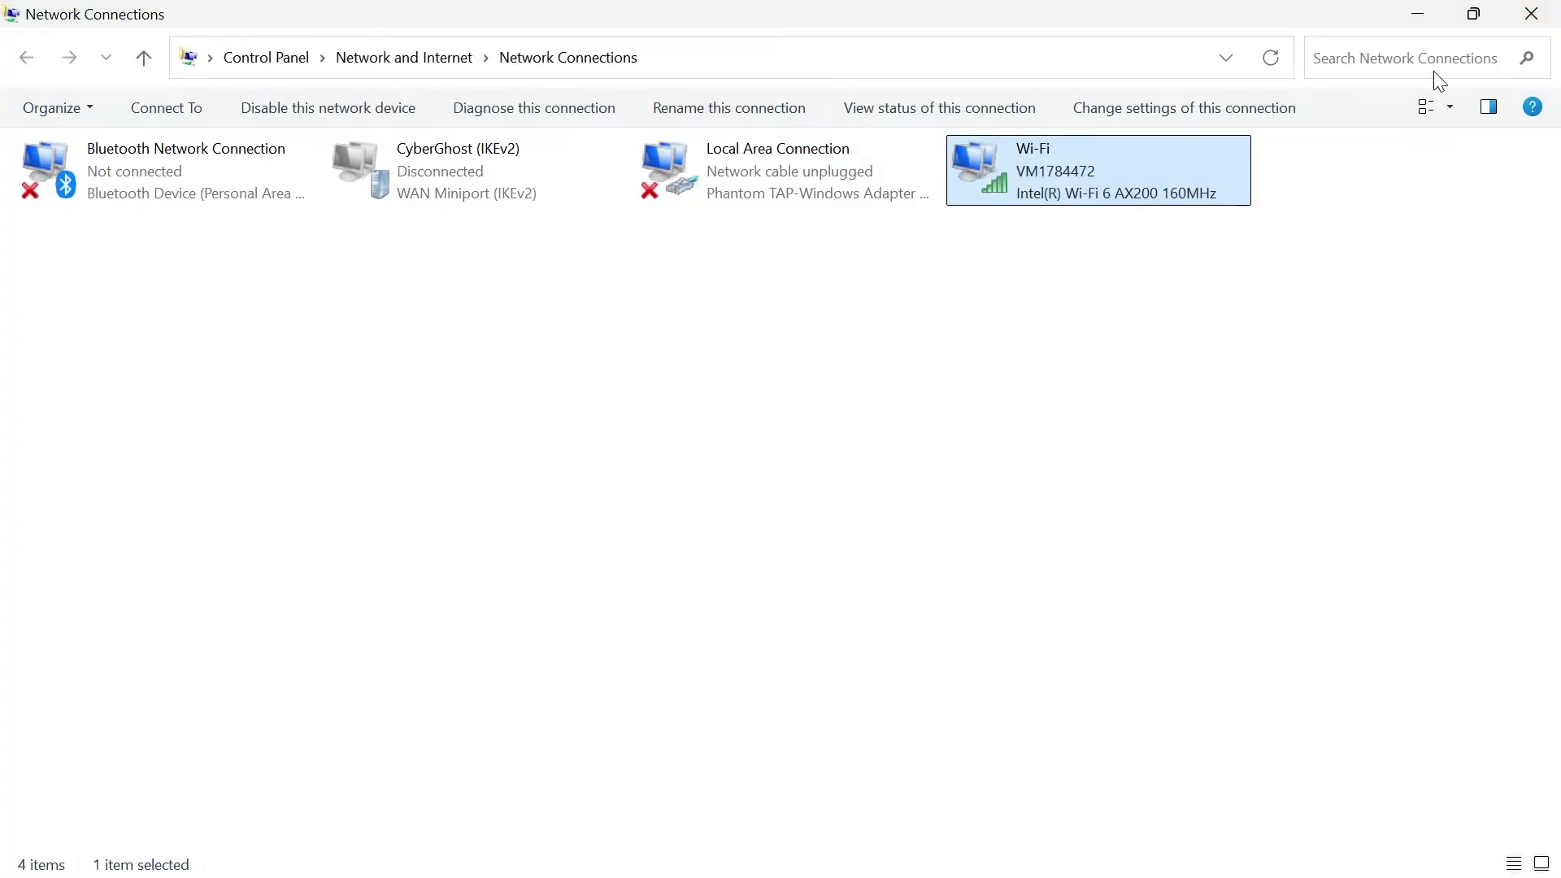
left_click(1532, 14)
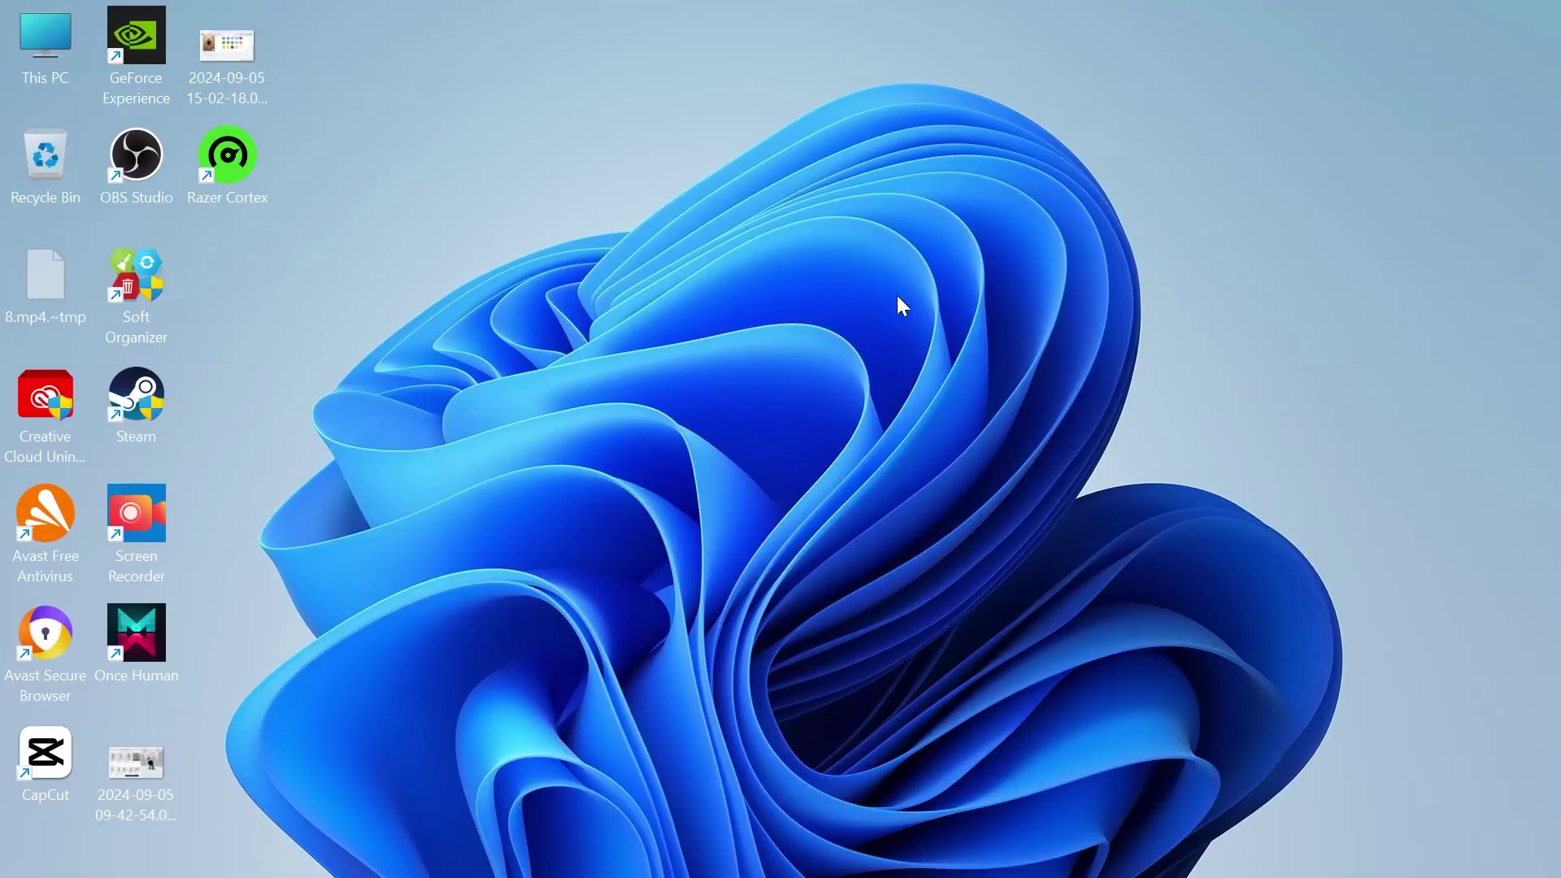
key("super")
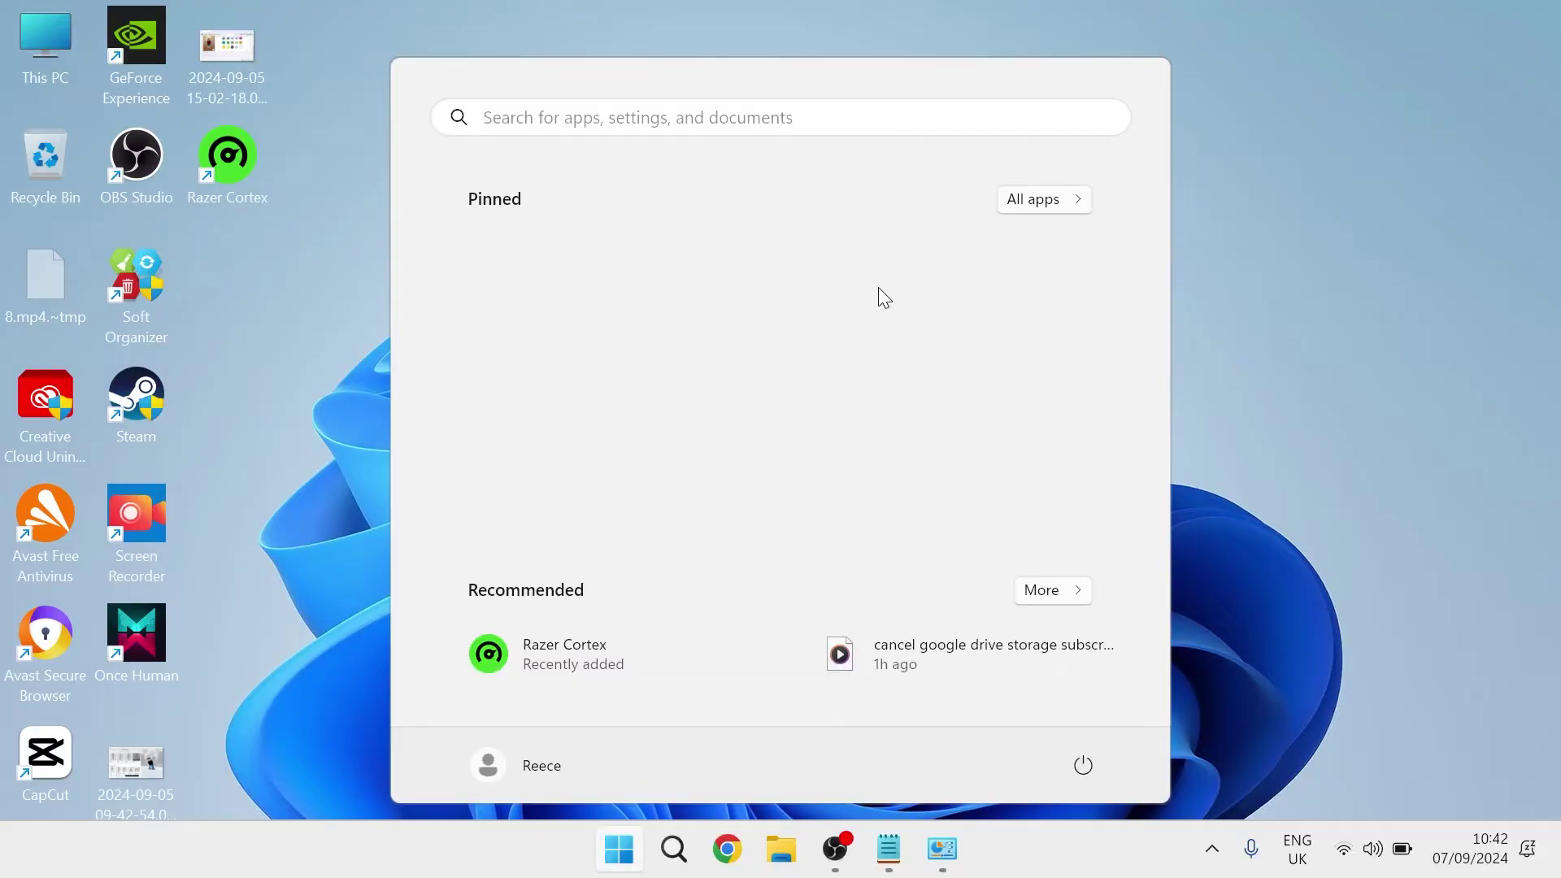
type("device ma")
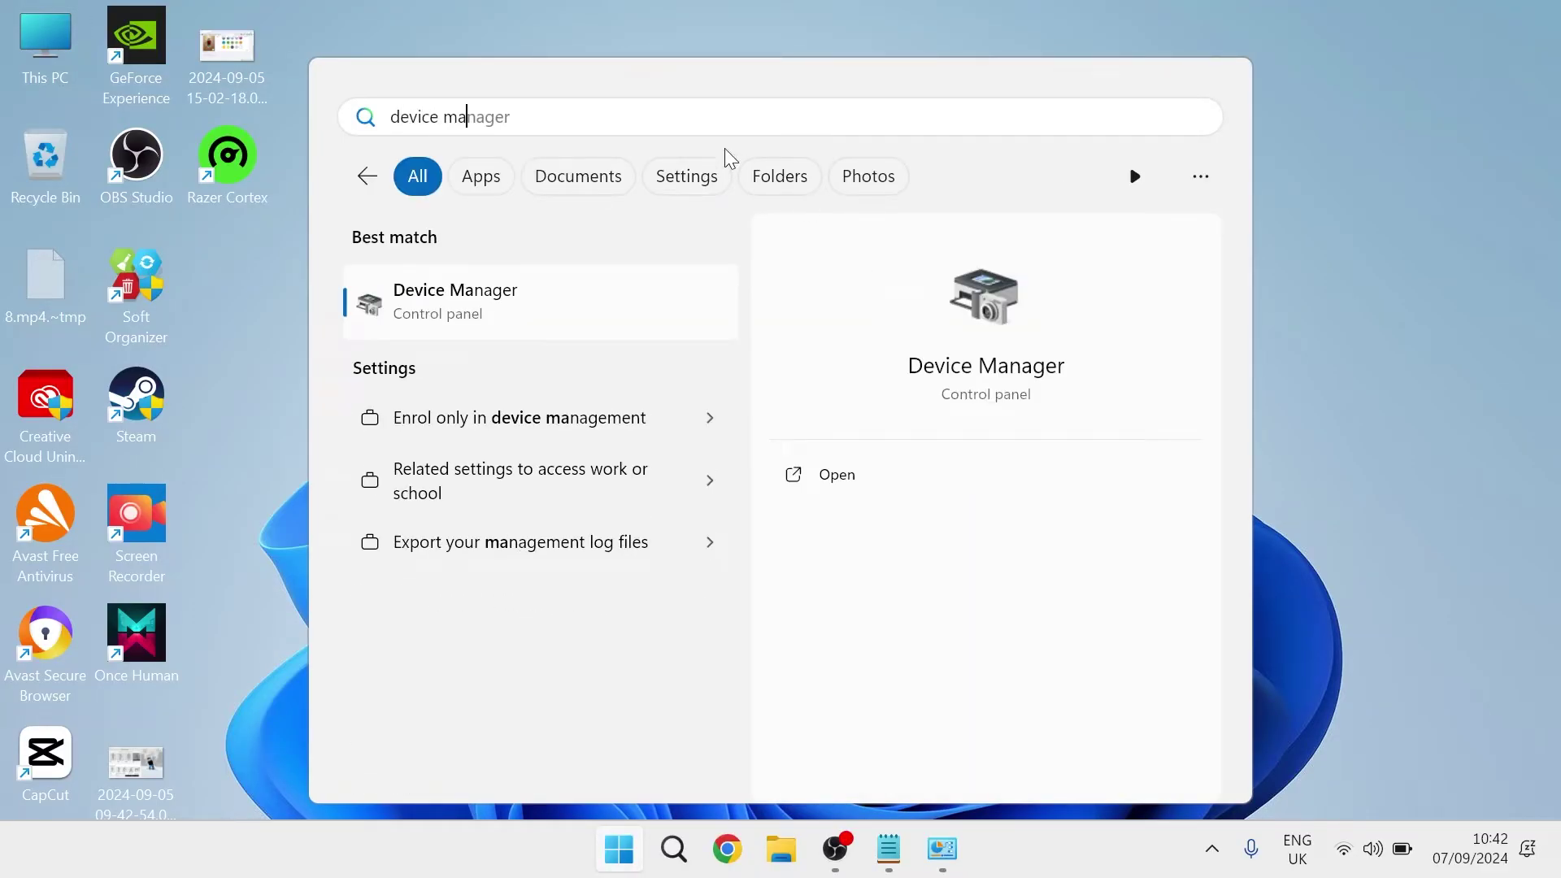
key("Return")
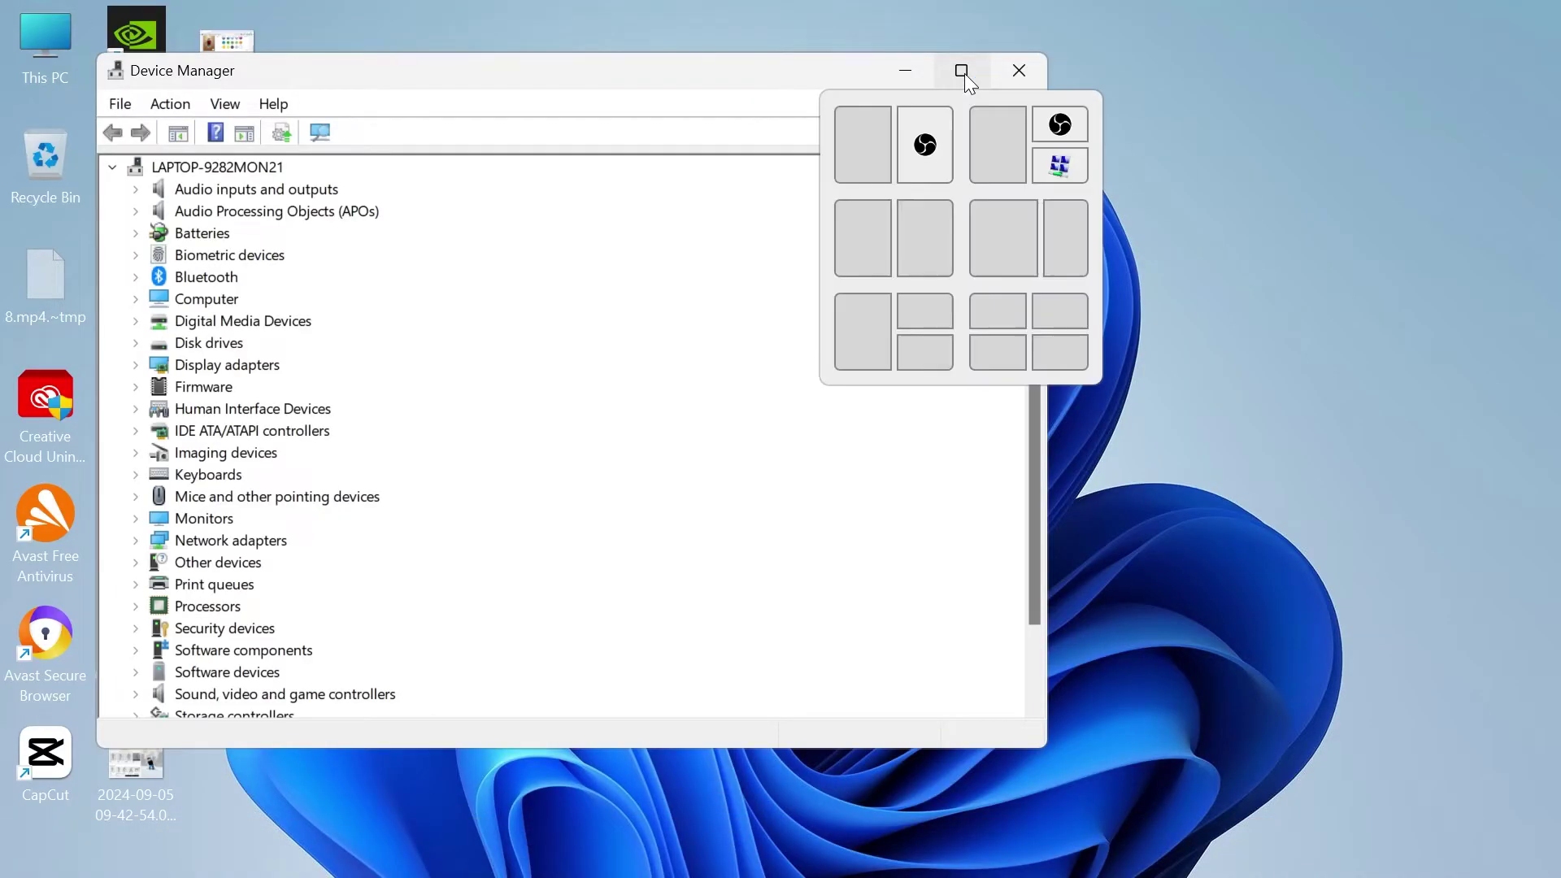
left_click(962, 72)
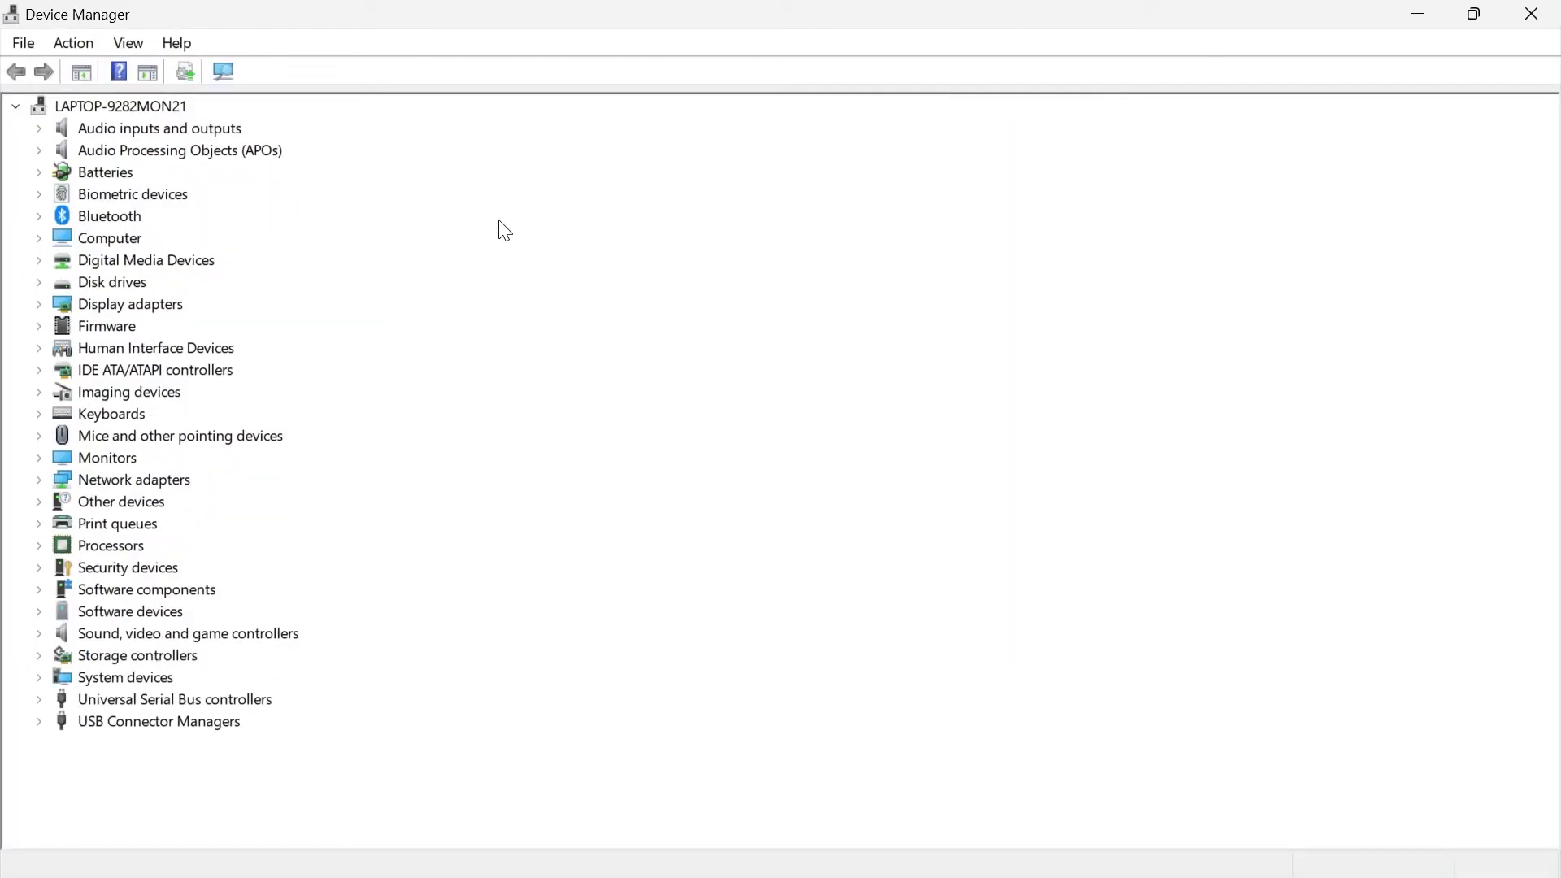
left_click(40, 481)
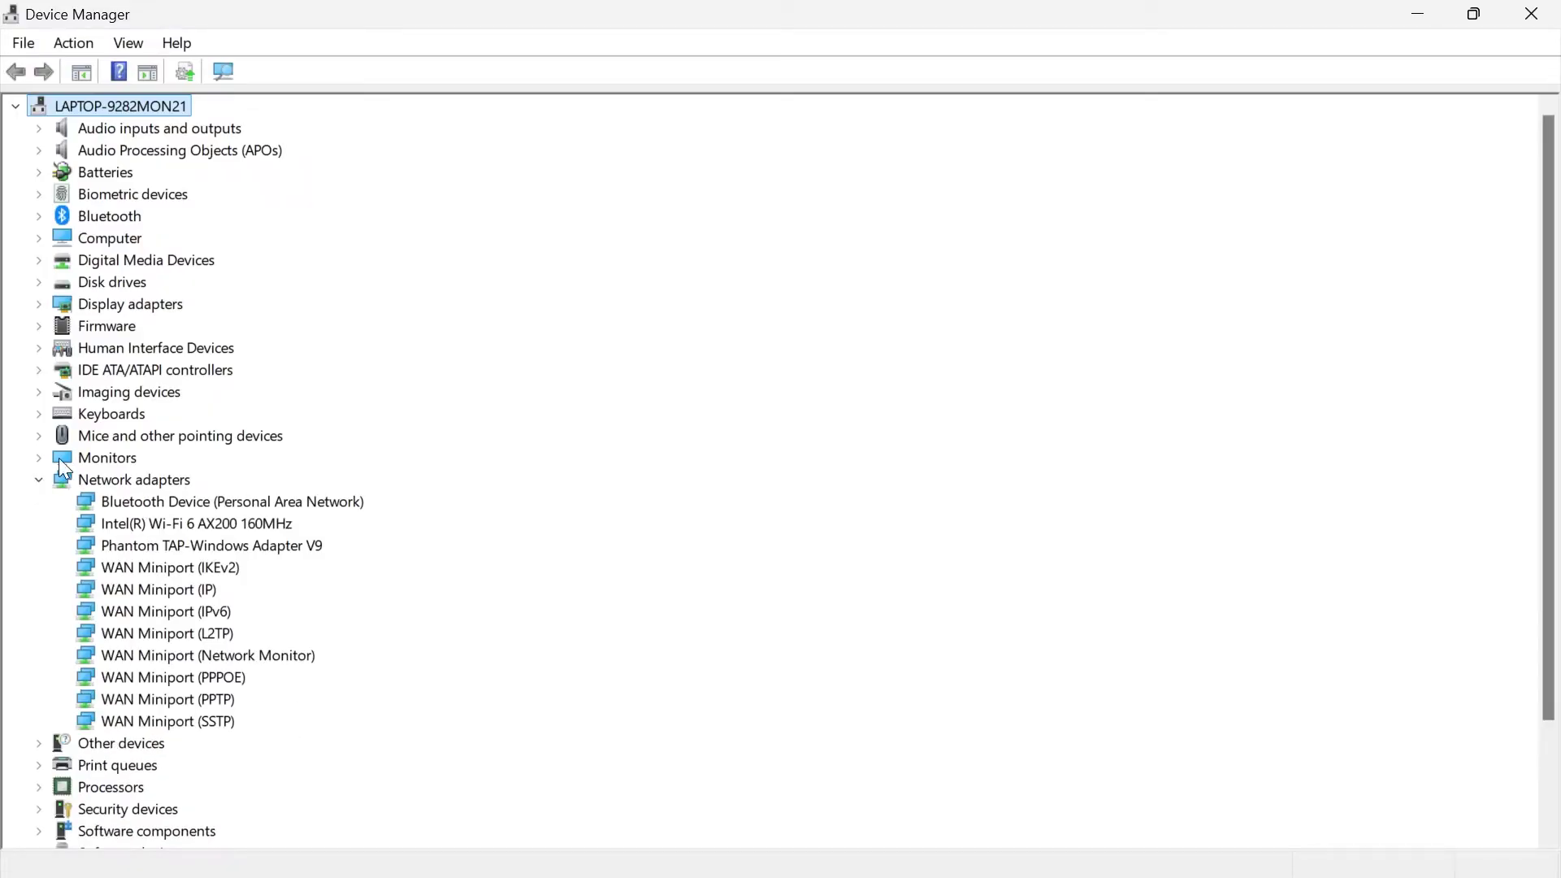
Update the Intel(R) Wi-Fi 6 AX200 160MHz driver using the first compatible driver on this computer.
left_click(183, 529)
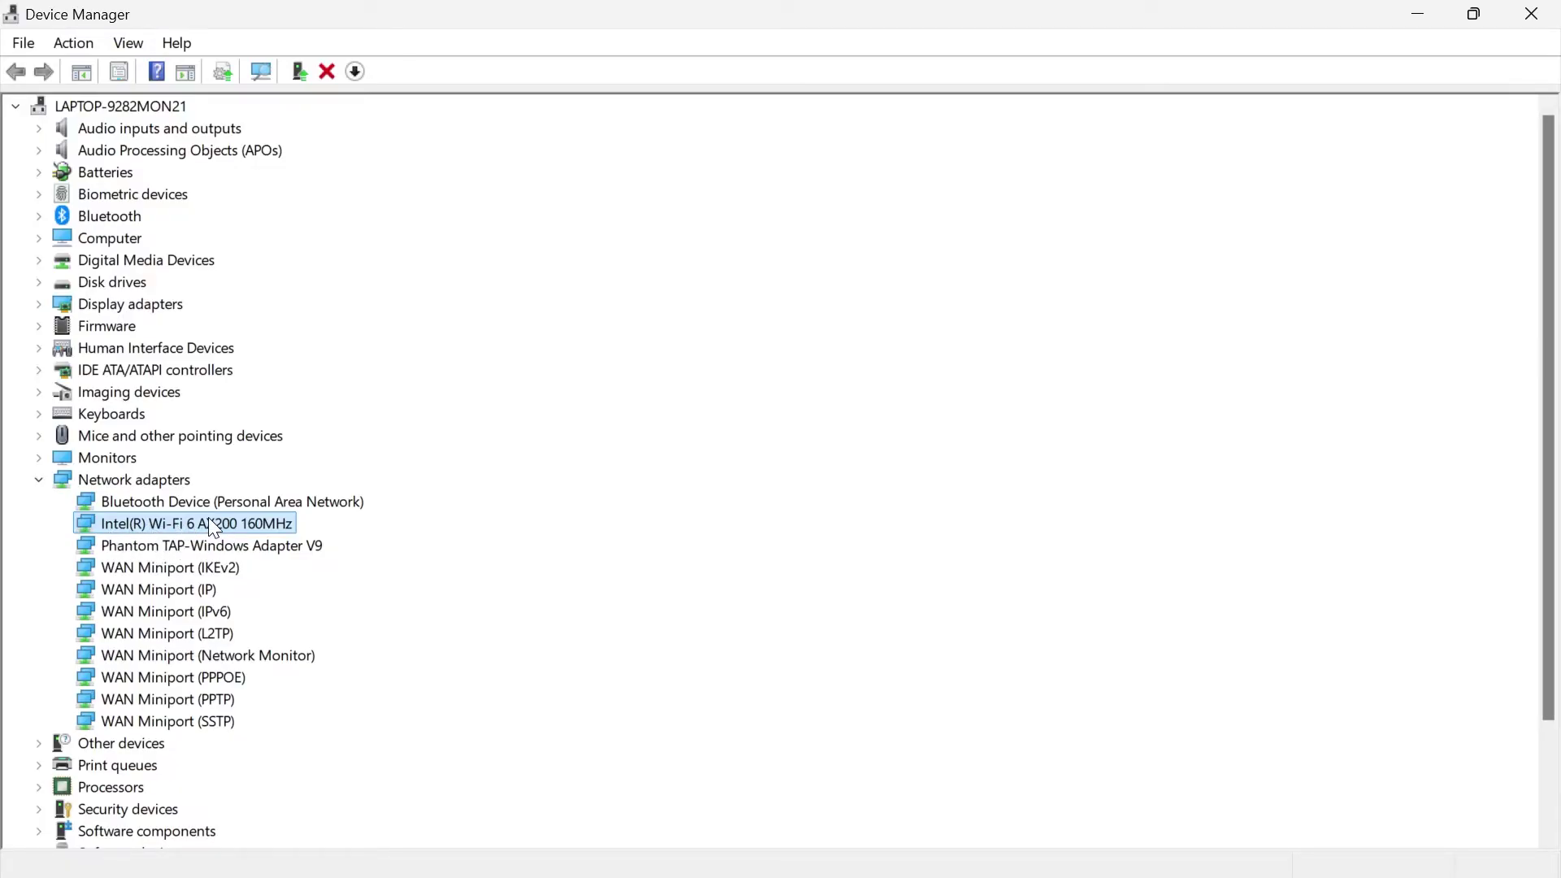
right_click(162, 520)
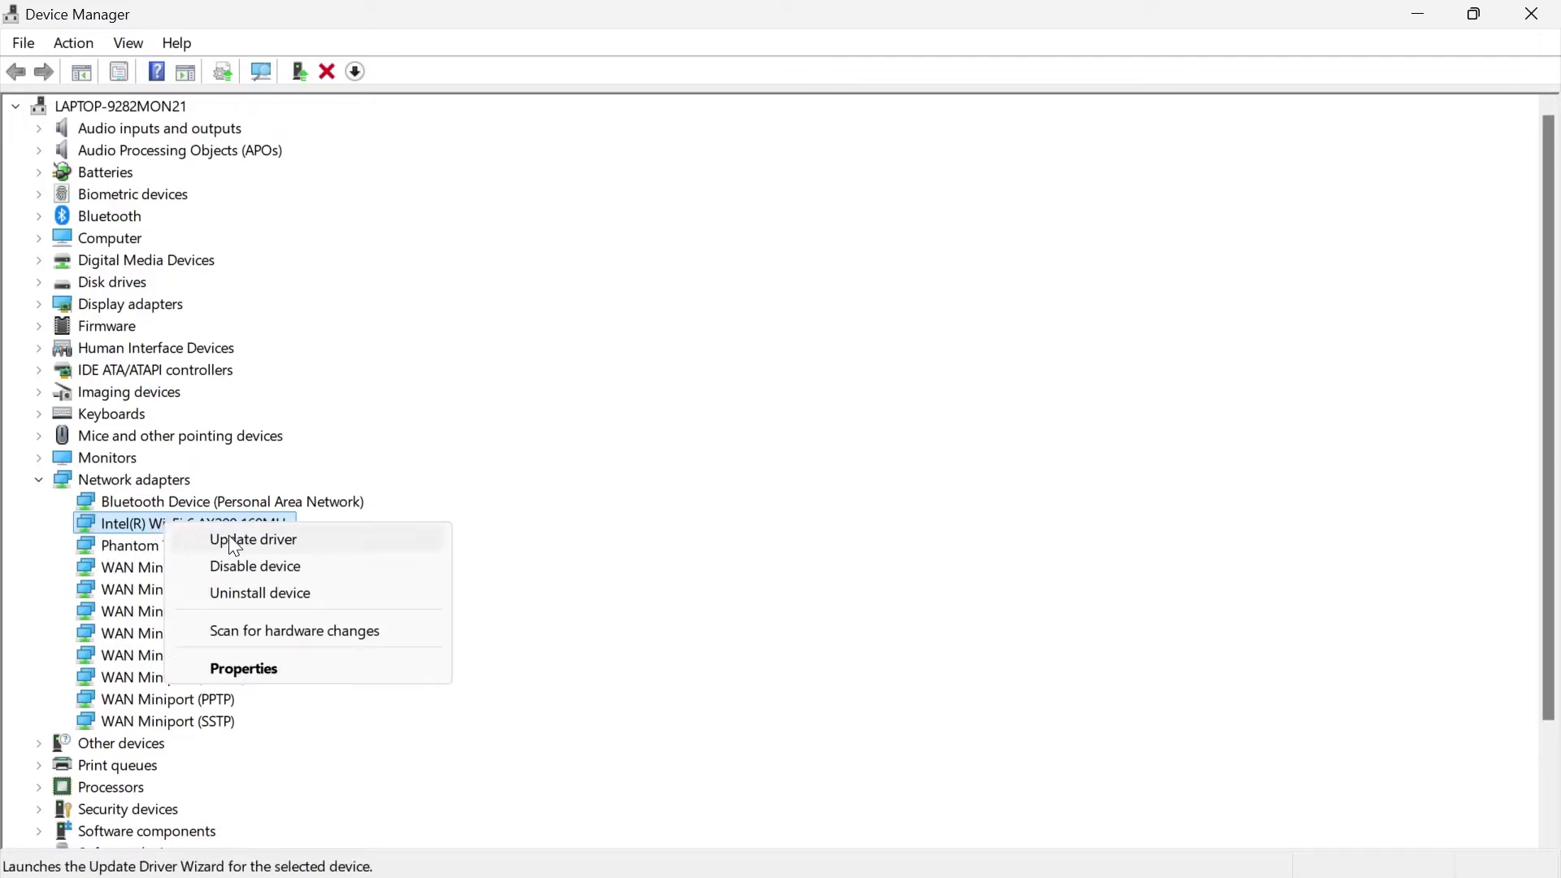
left_click(300, 543)
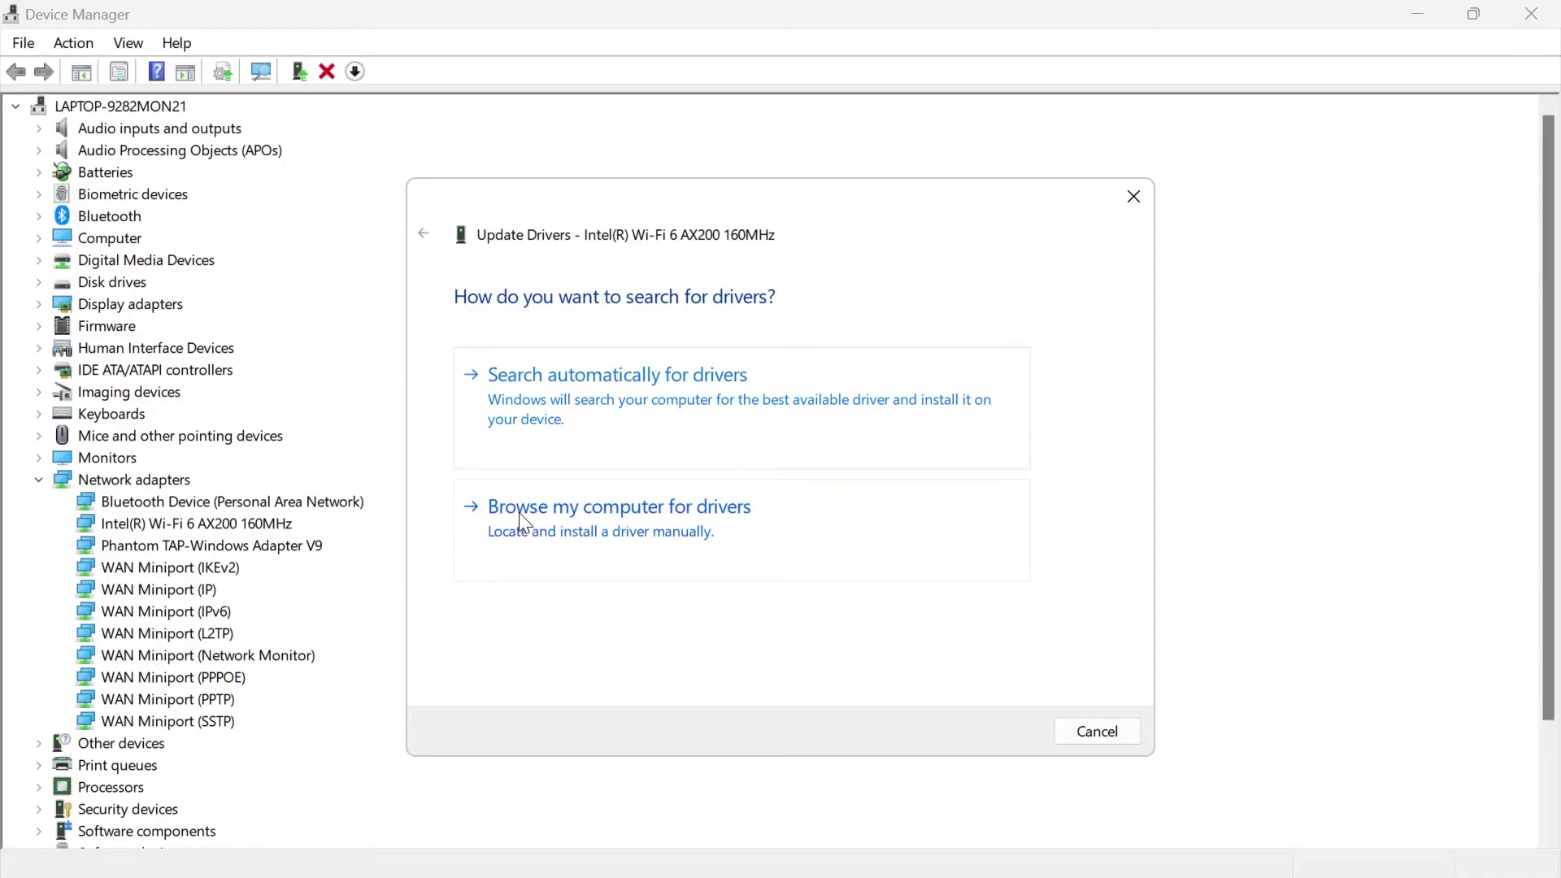
left_click(625, 524)
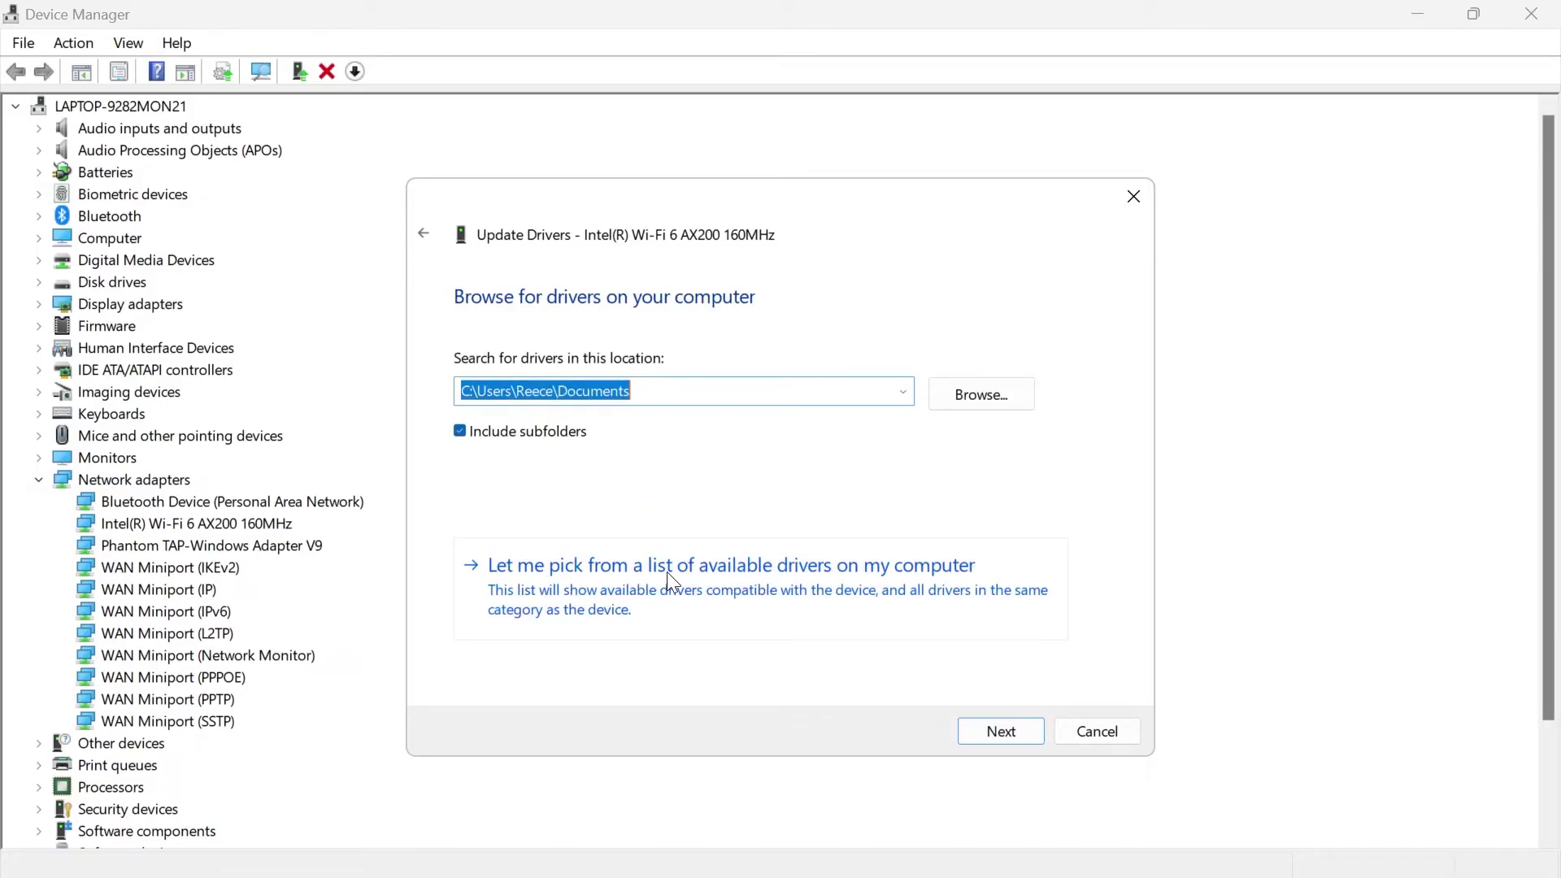
left_click(638, 592)
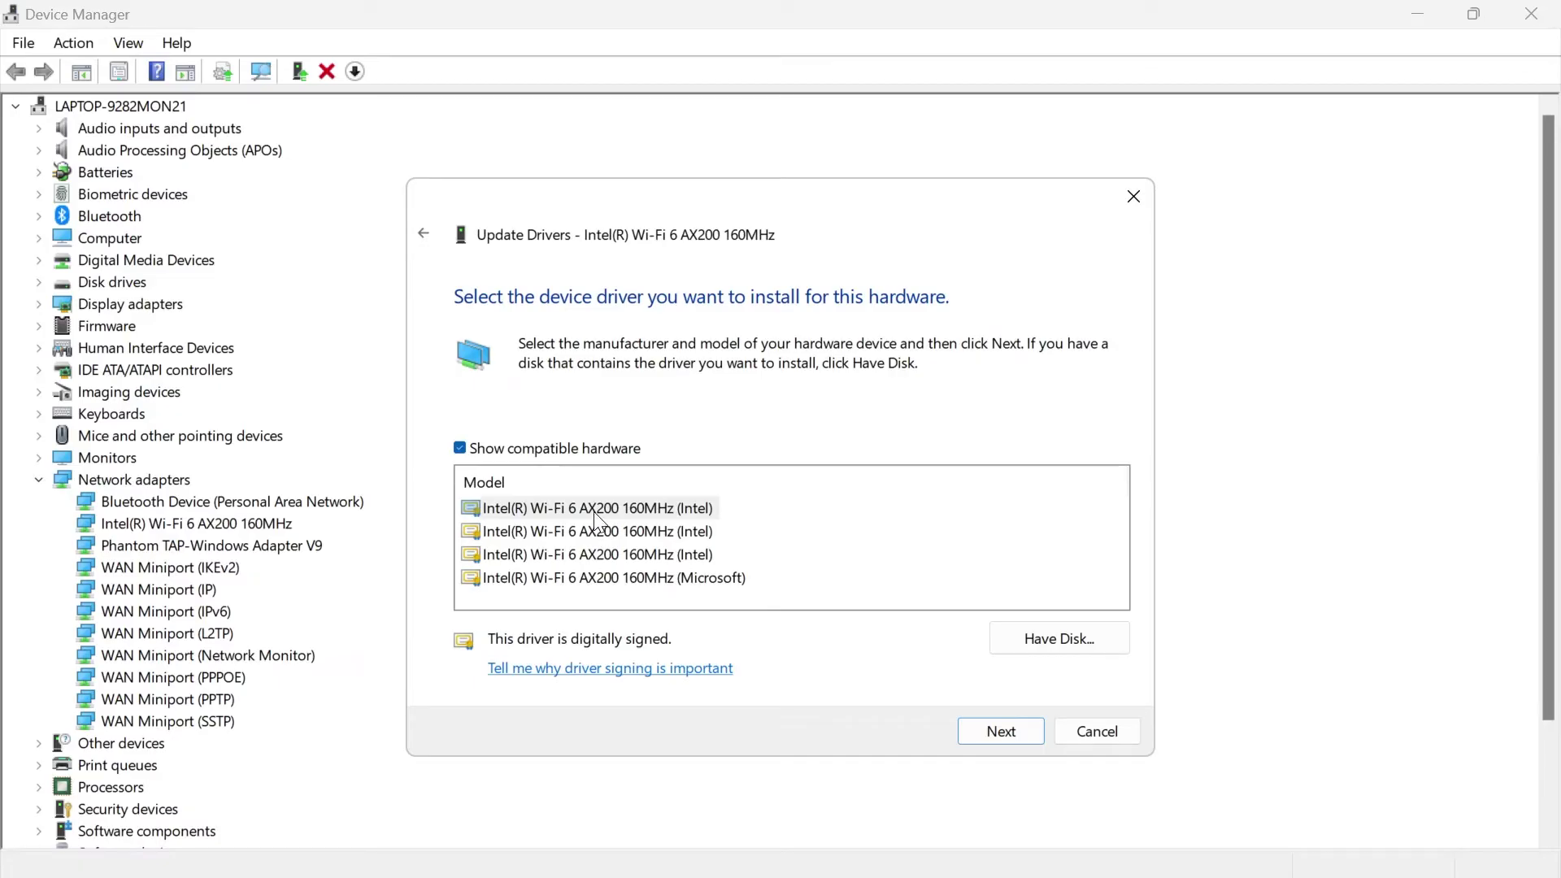
left_click(593, 509)
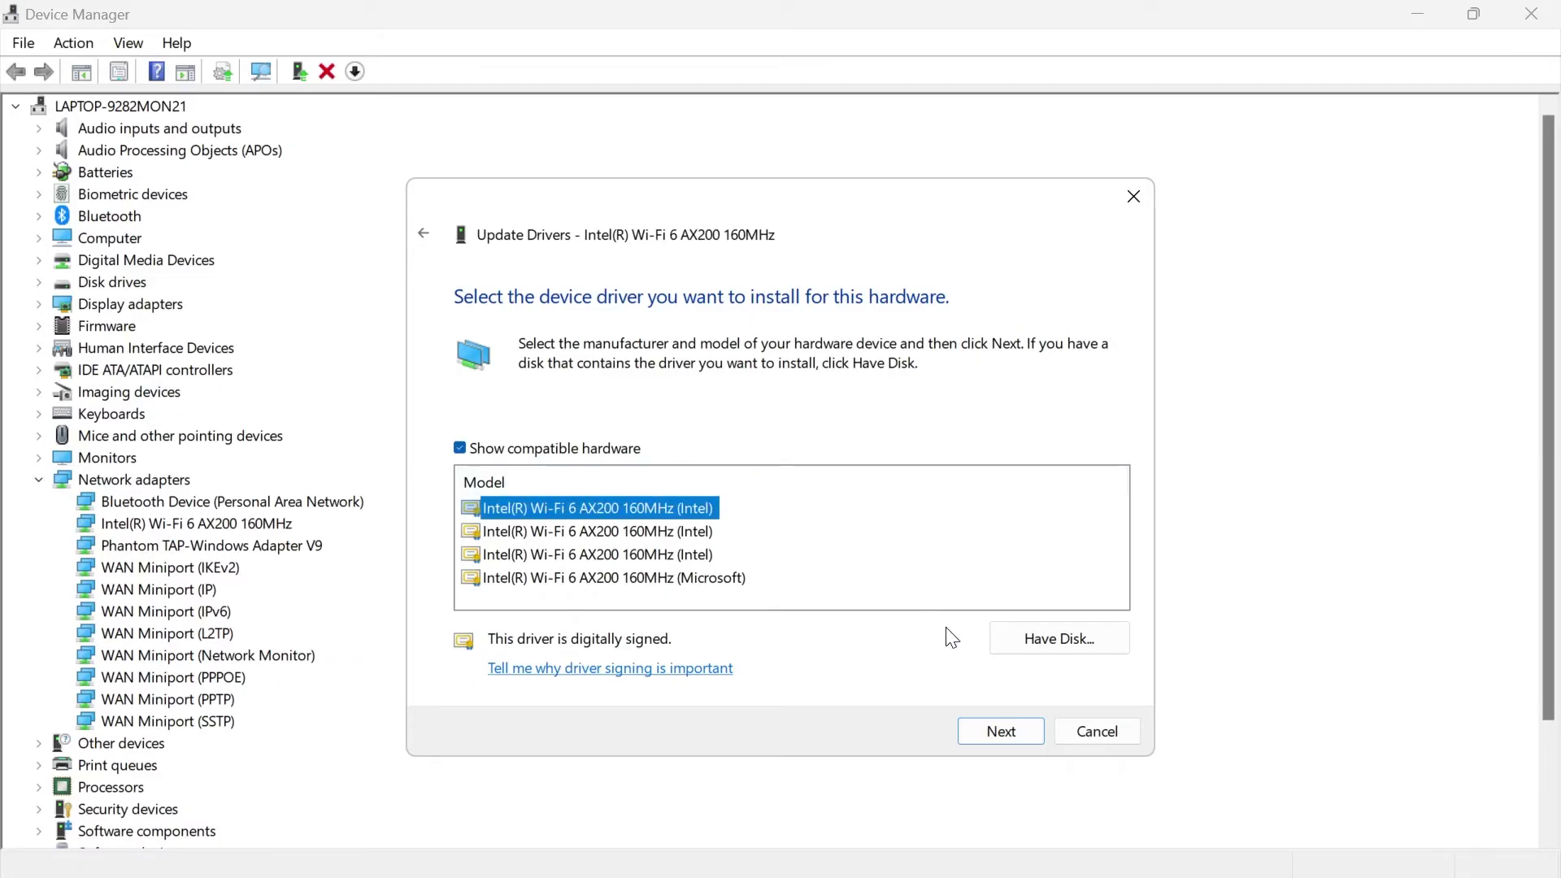
left_click(1002, 724)
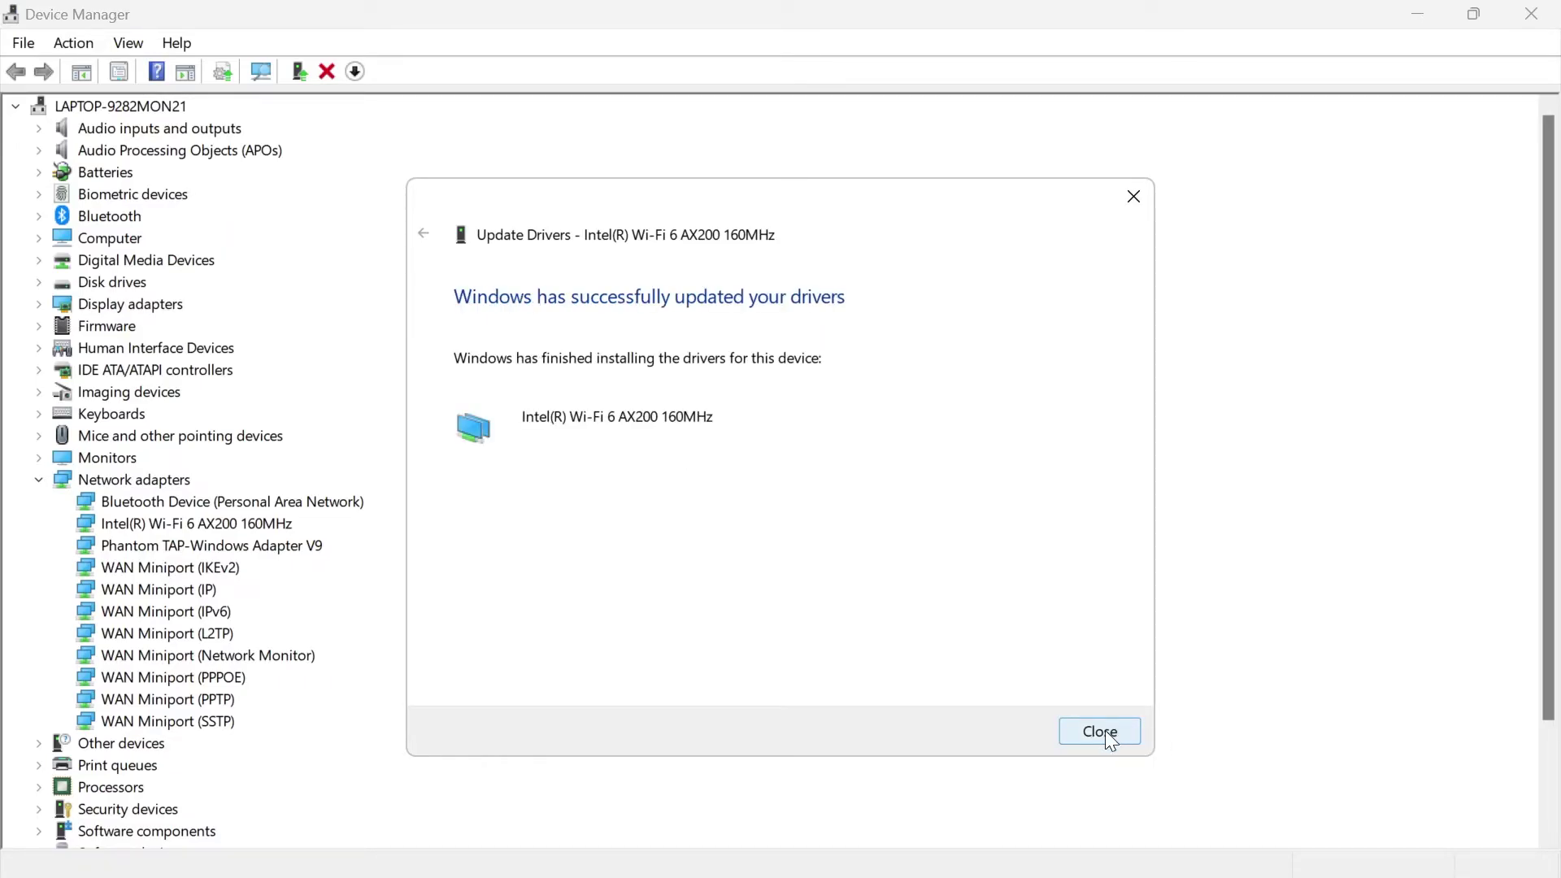
left_click(1103, 733)
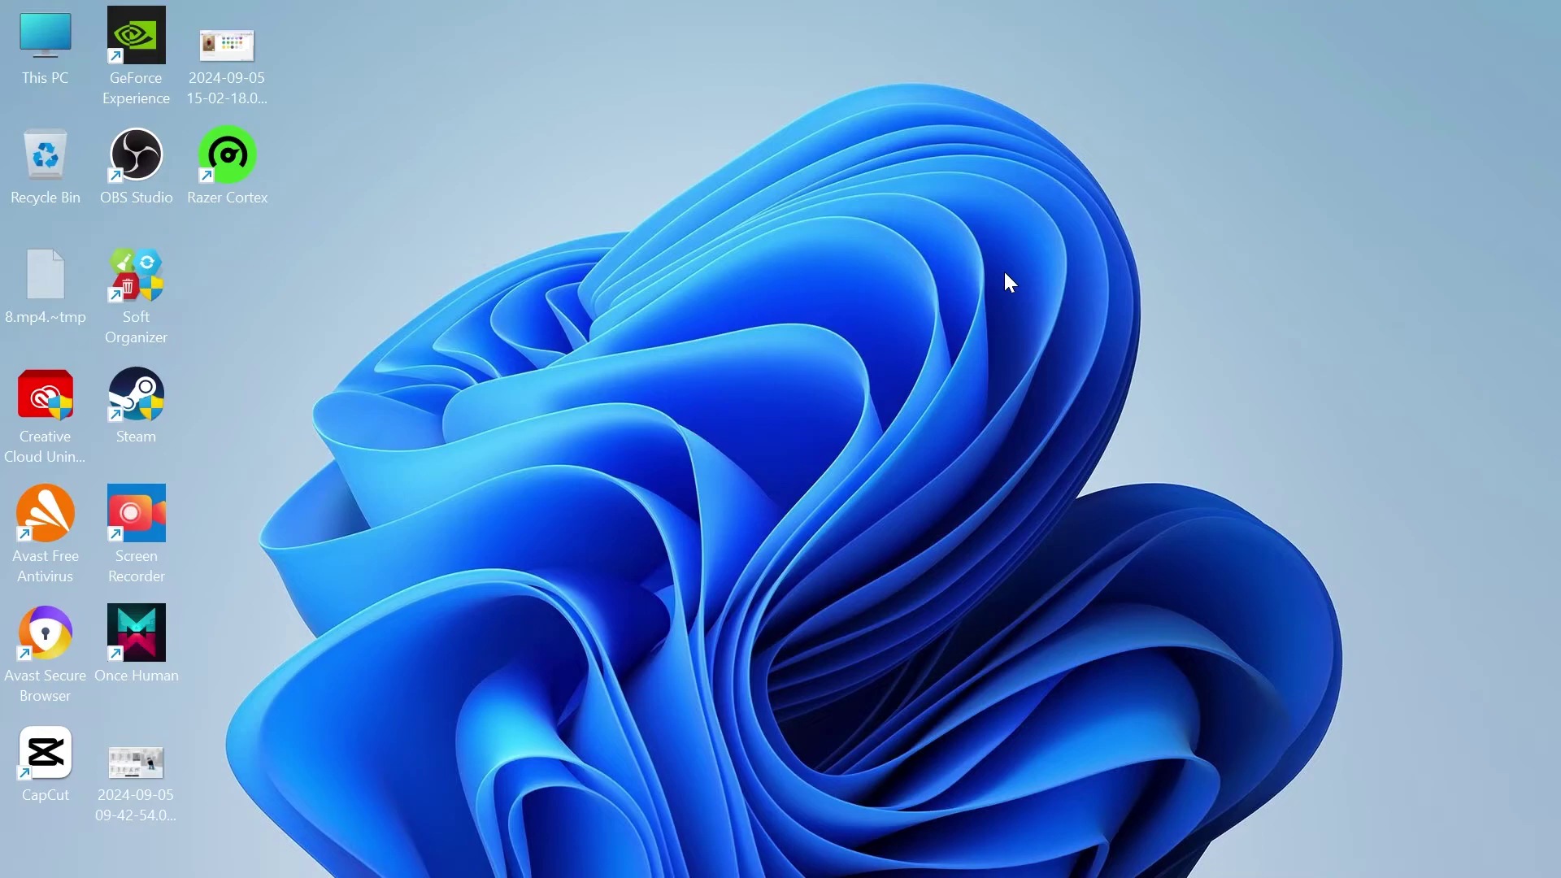
Launch Command Prompt as administrator.
key("super")
type("cmd")
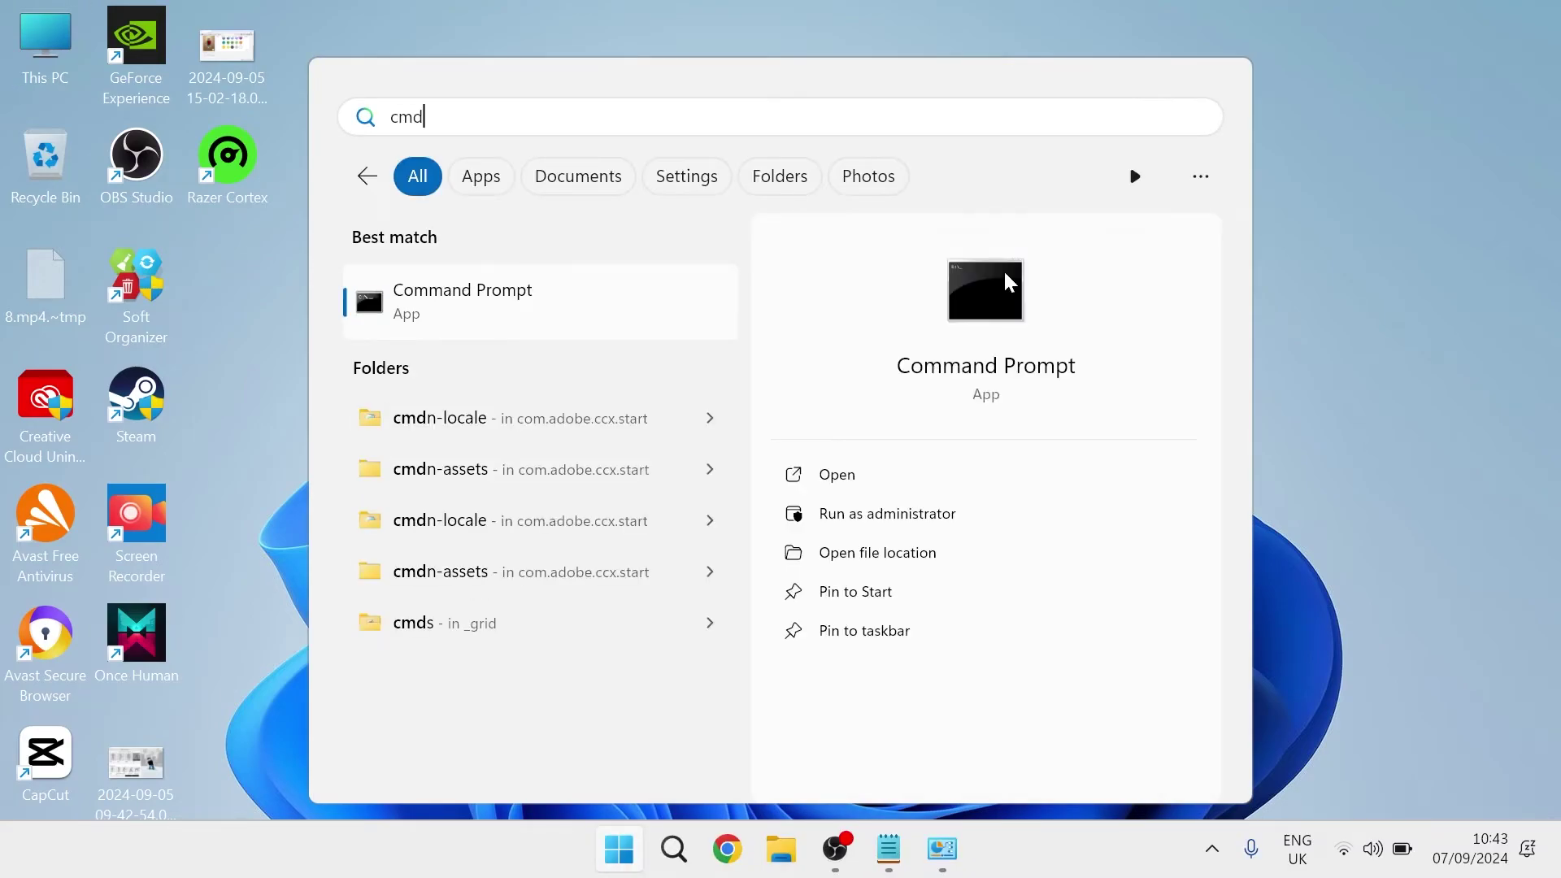
right_click(488, 313)
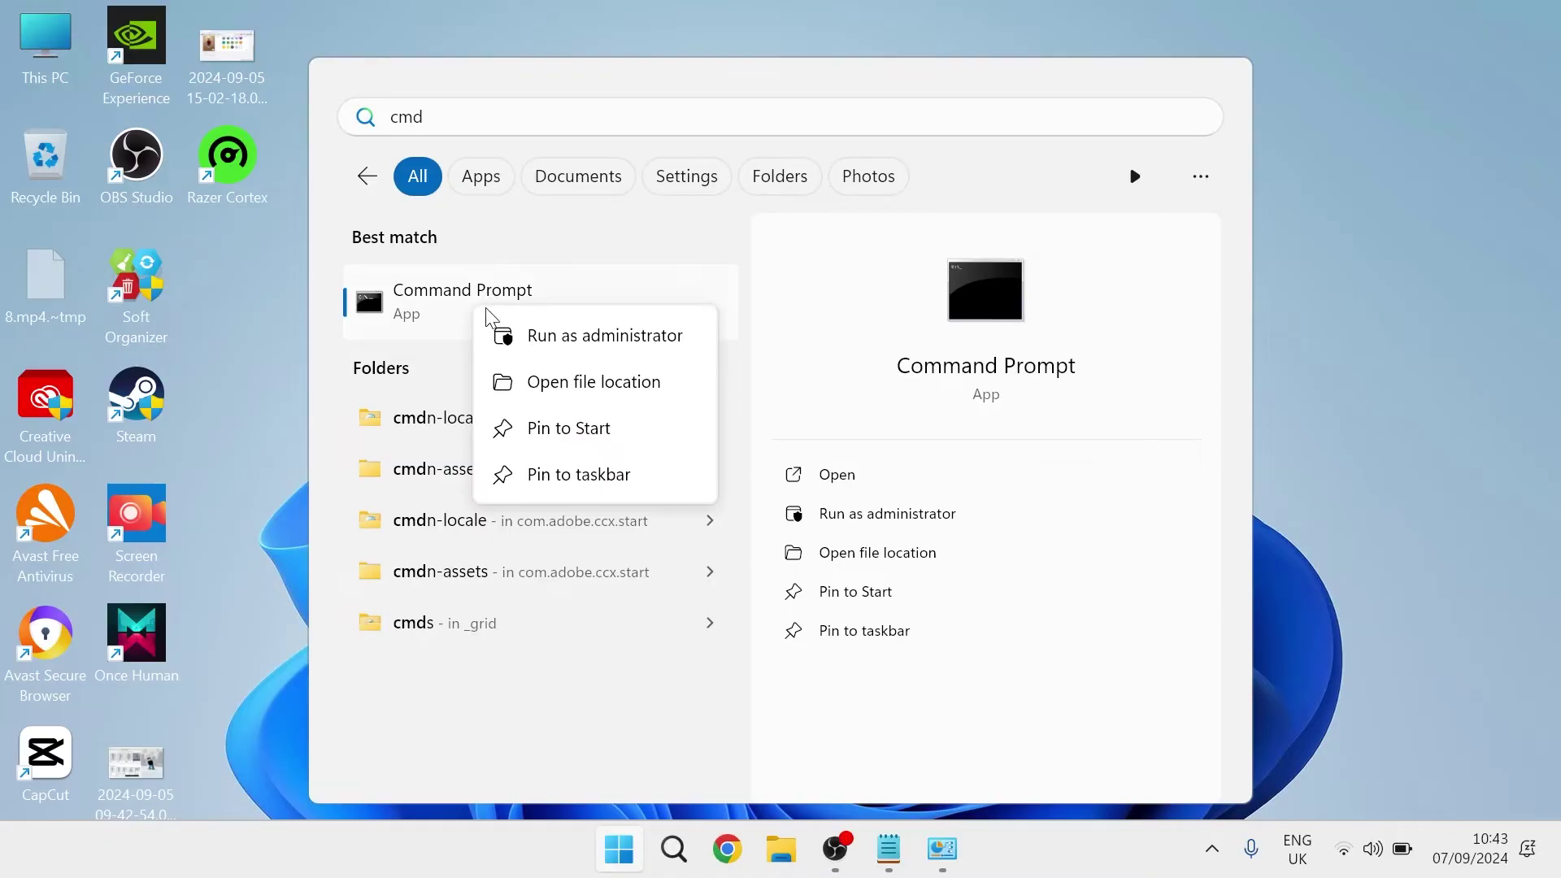
left_click(593, 342)
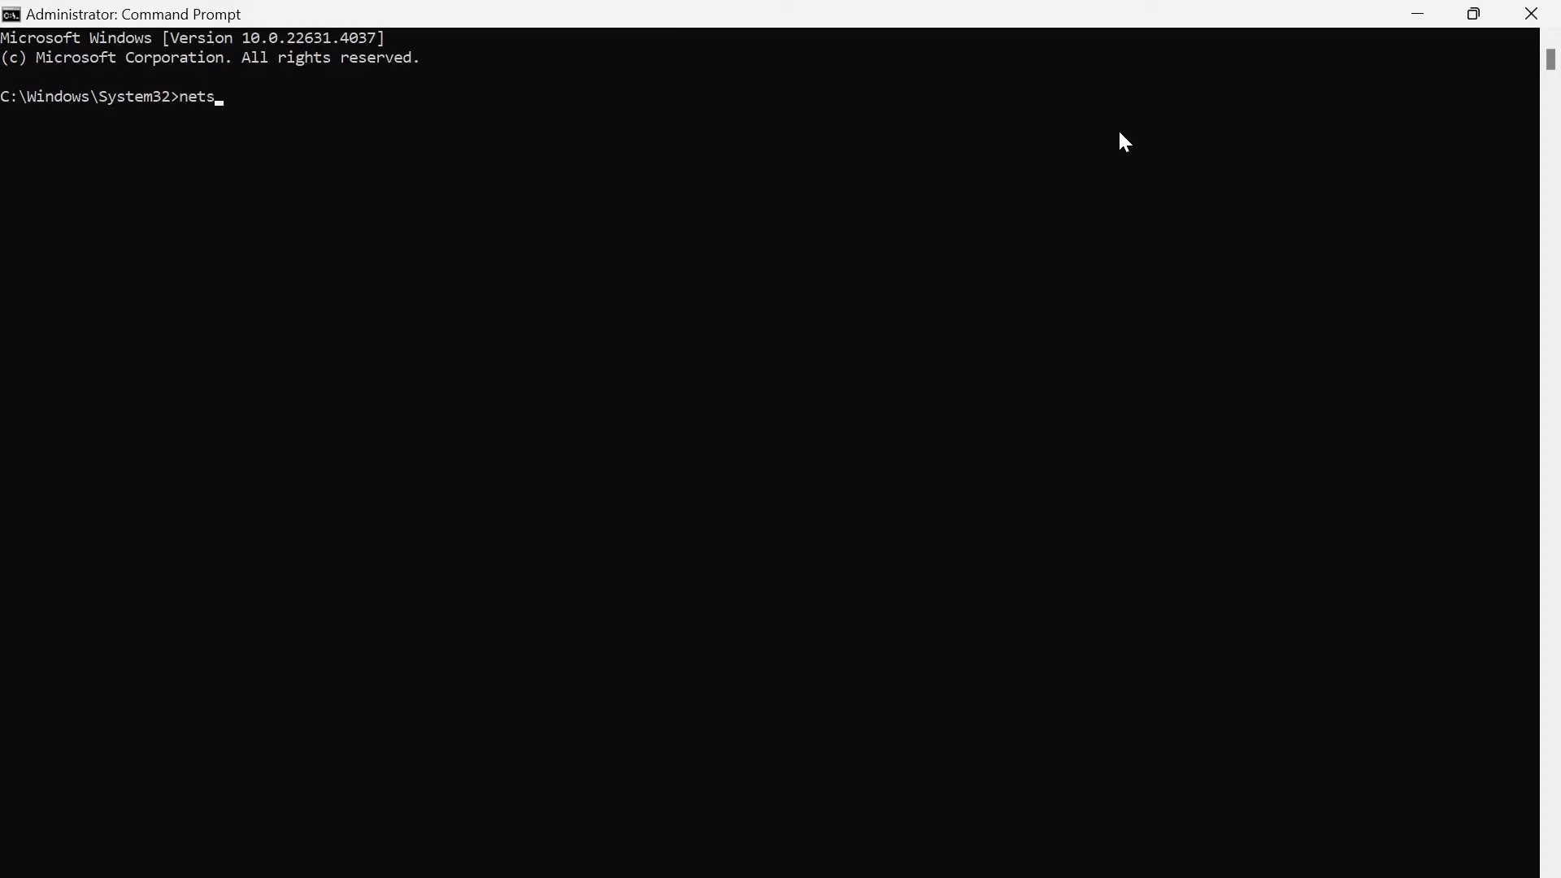
Run netsh winsock reset and ipconfig /flushdns, then close the prompt.
type("netsh winsock reset")
key("Return")
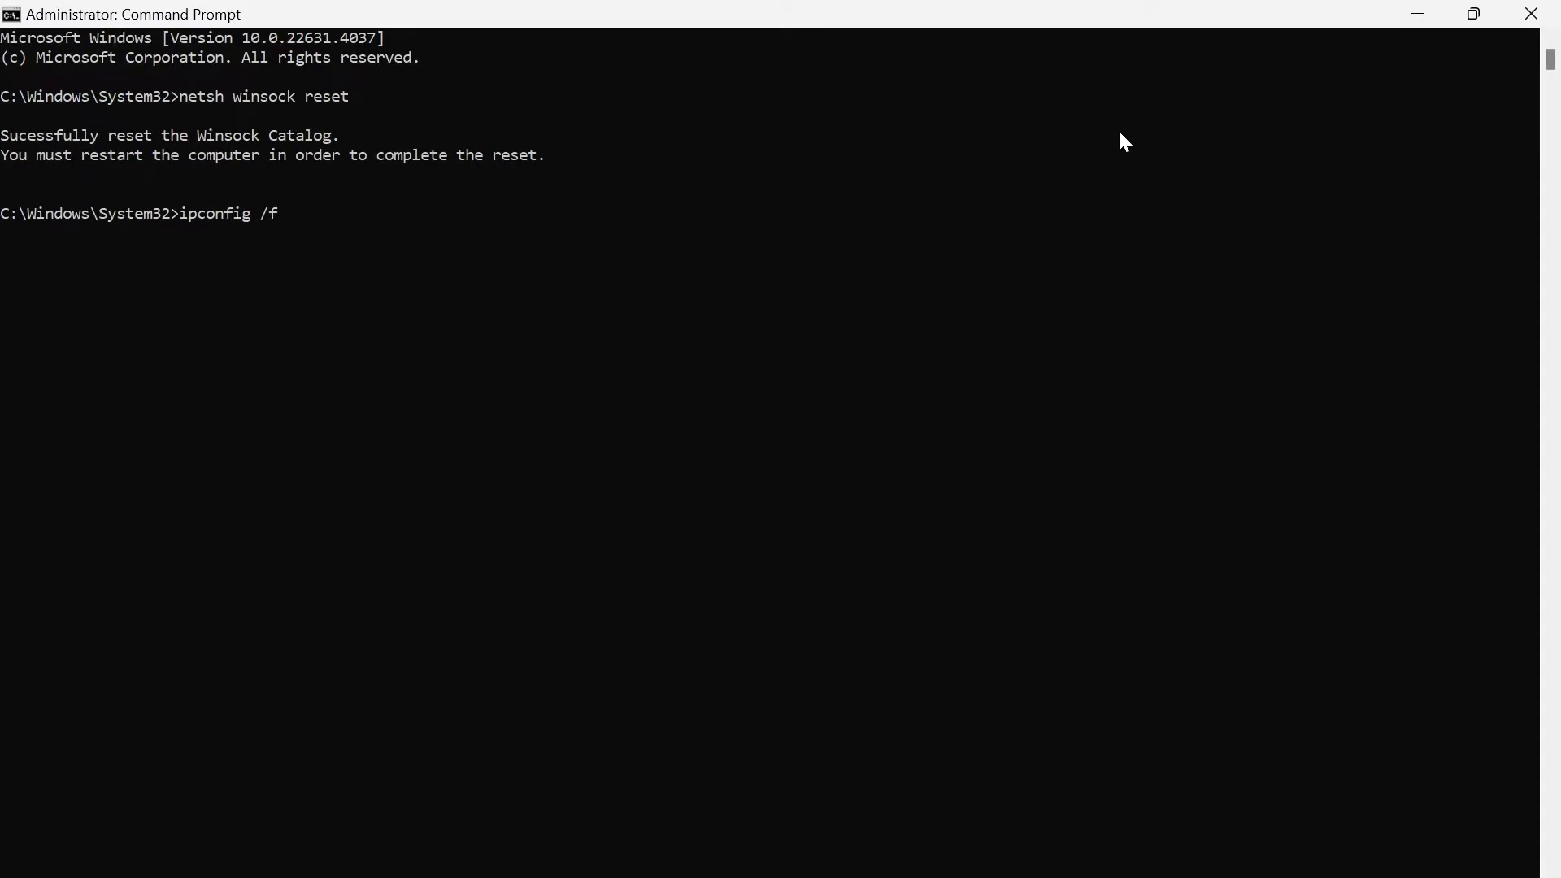
type("ipconfig /flushdns")
key("Return")
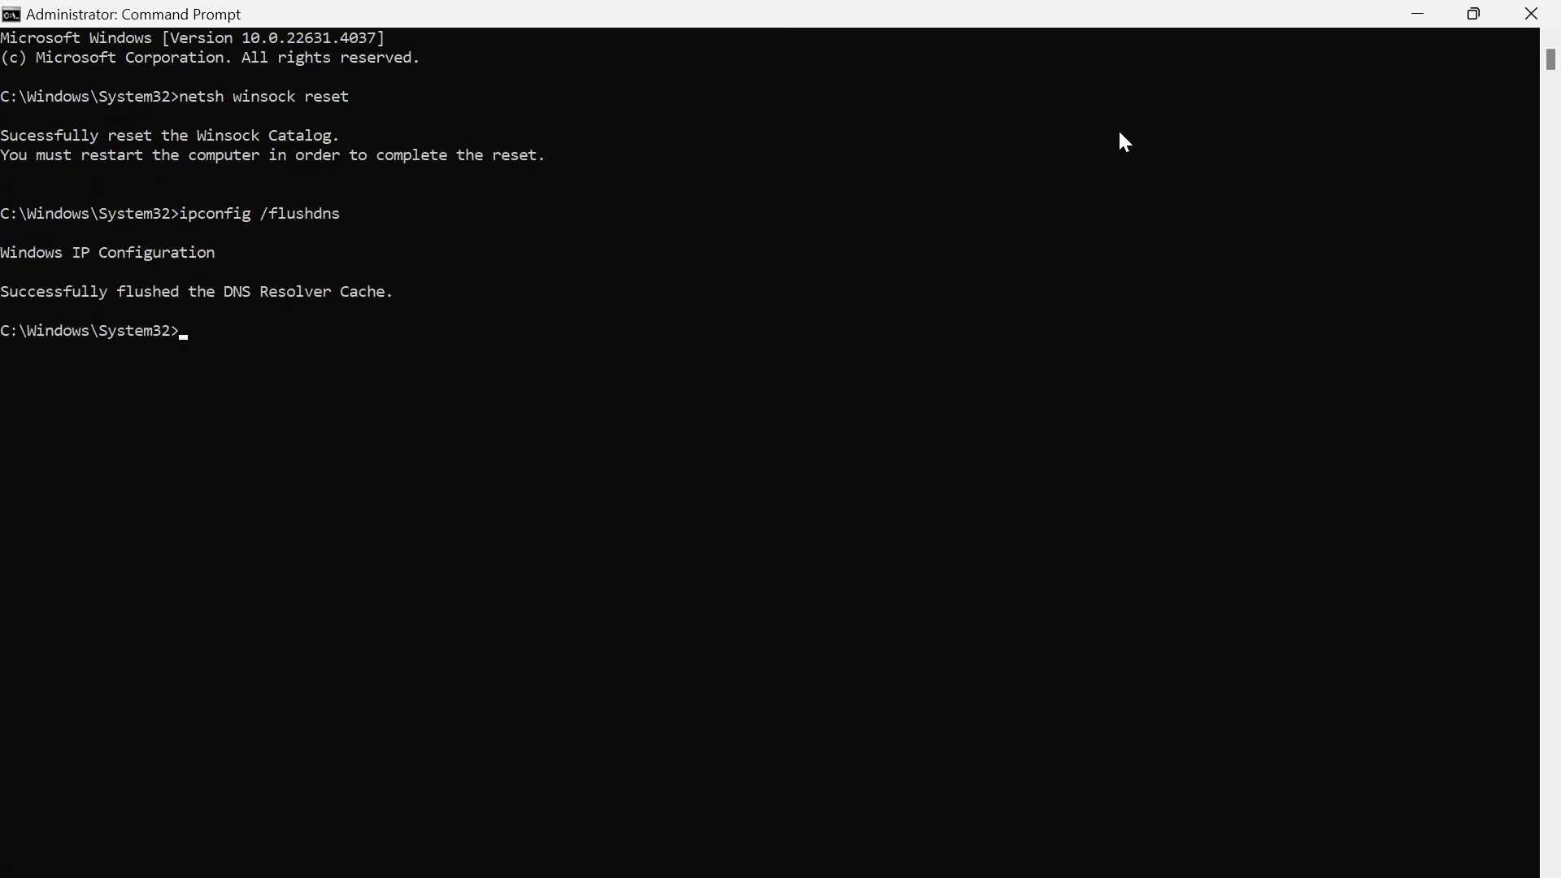
left_click(1531, 14)
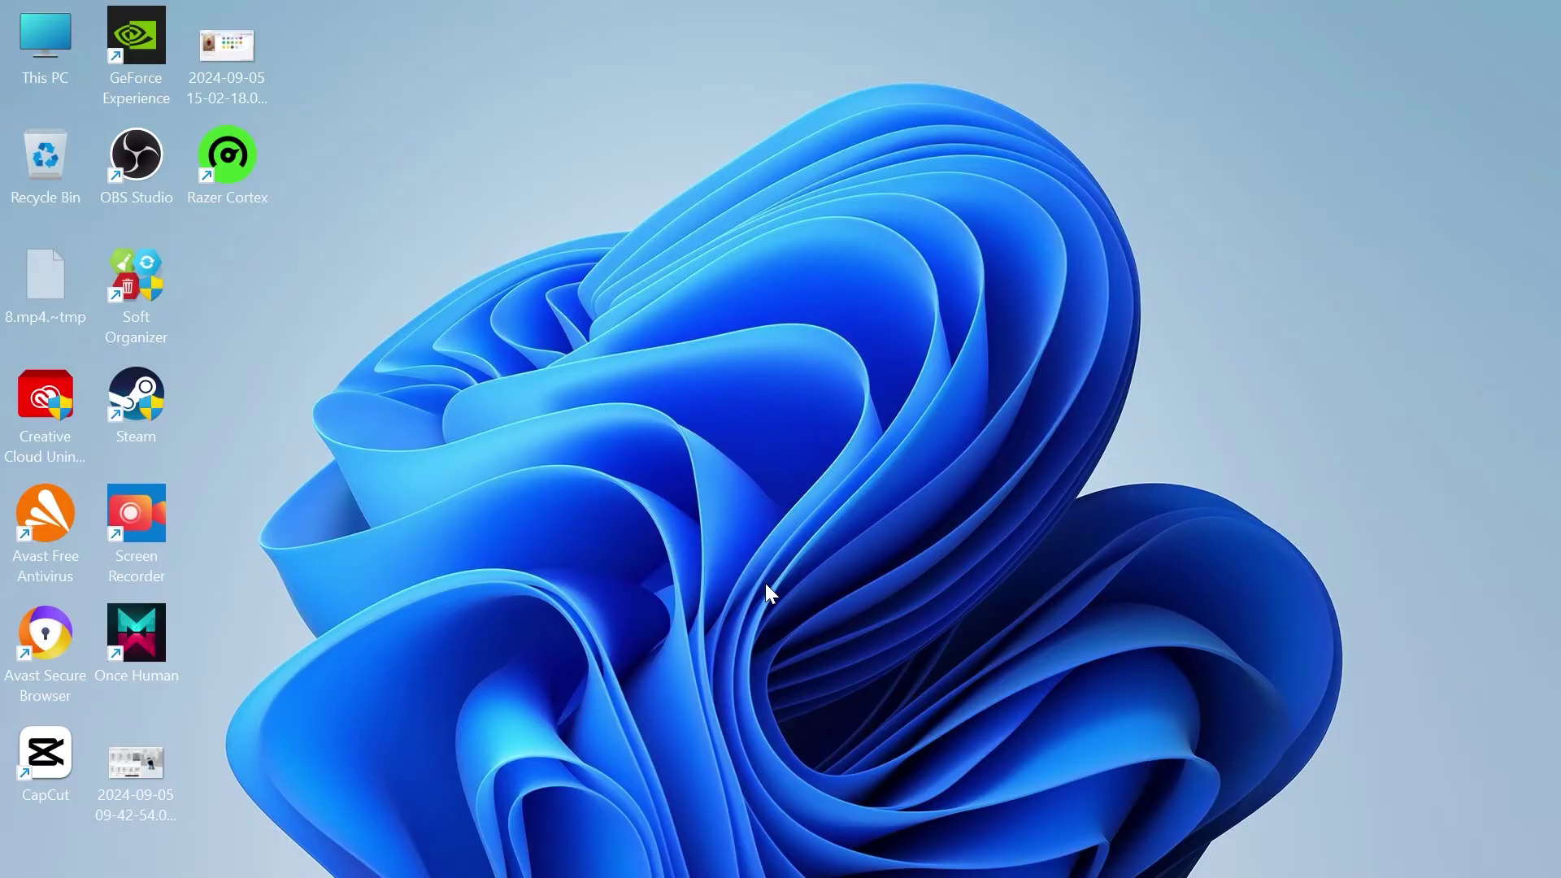
Open the Services app and scroll down the service list.
key("super")
type("services")
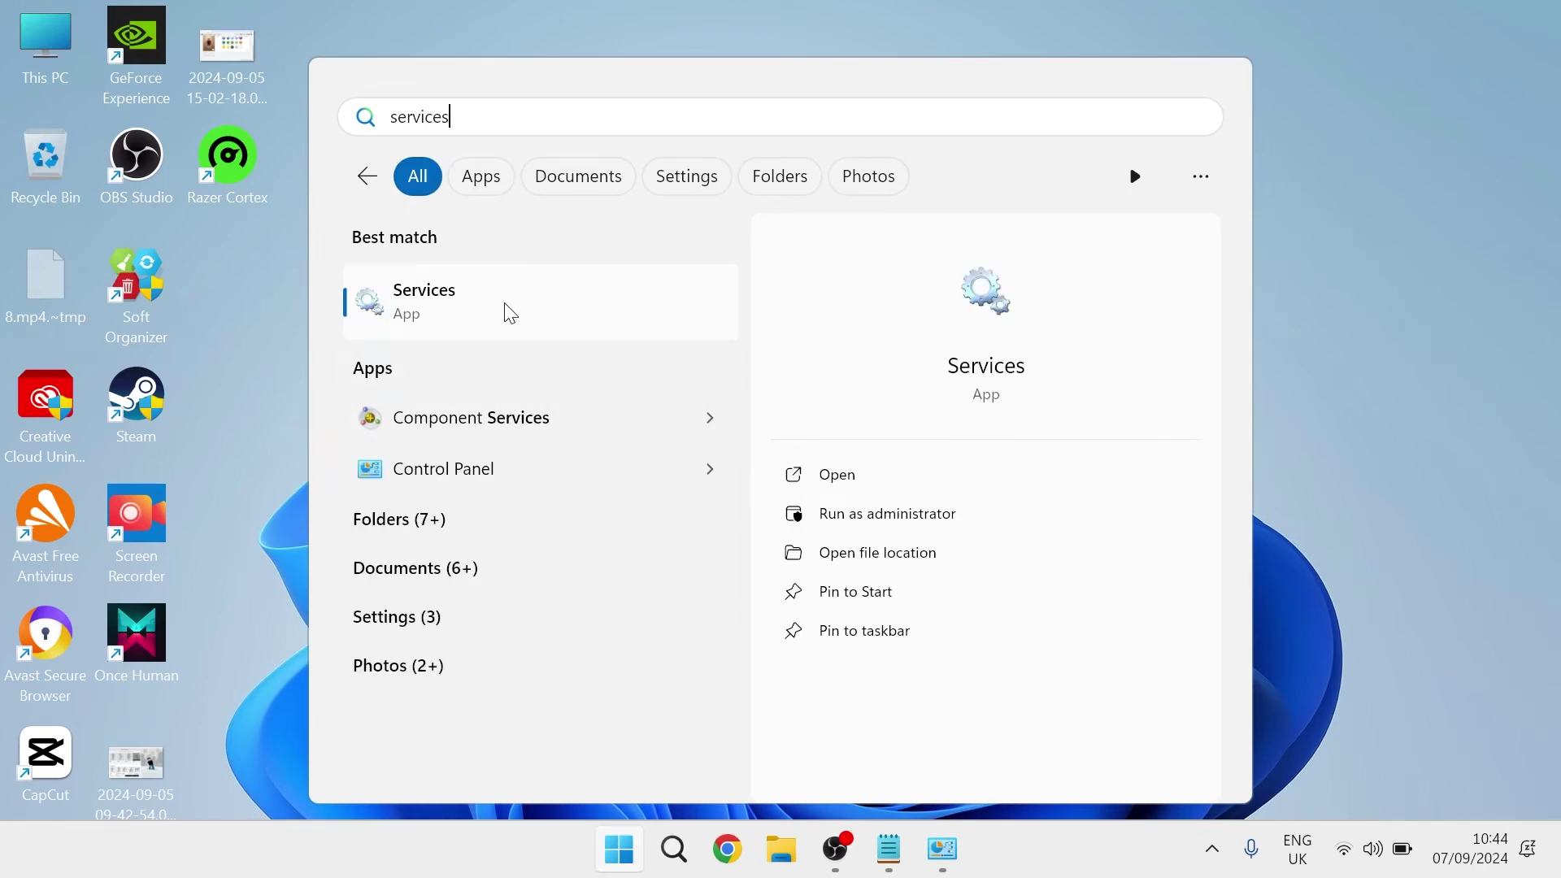
left_click(470, 310)
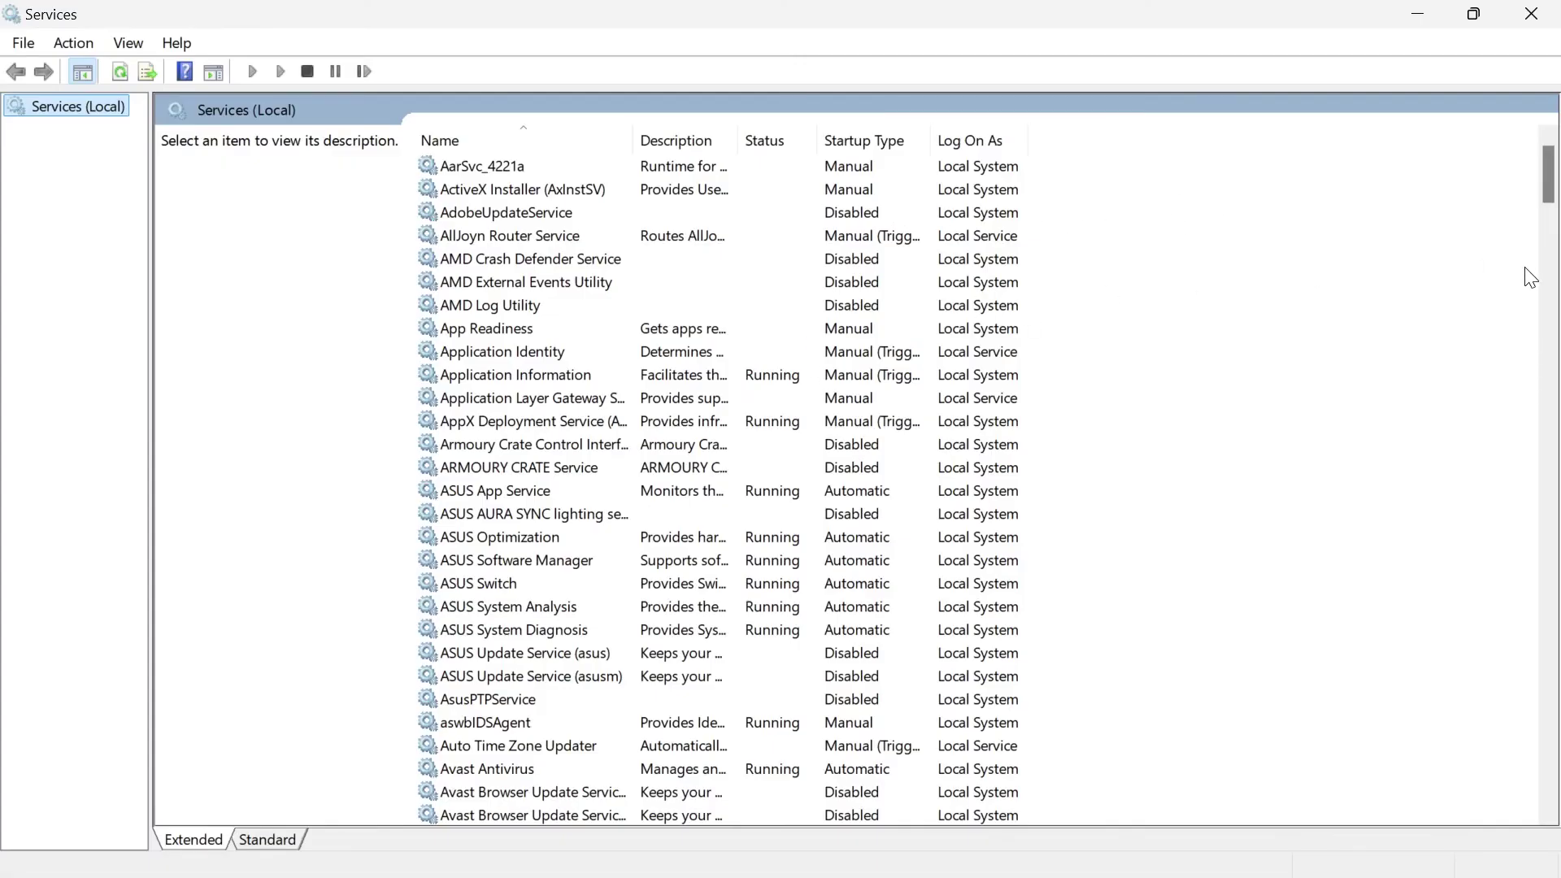
scroll(1556, 248, "down", 7)
left_click_drag(1555, 248, 1557, 780)
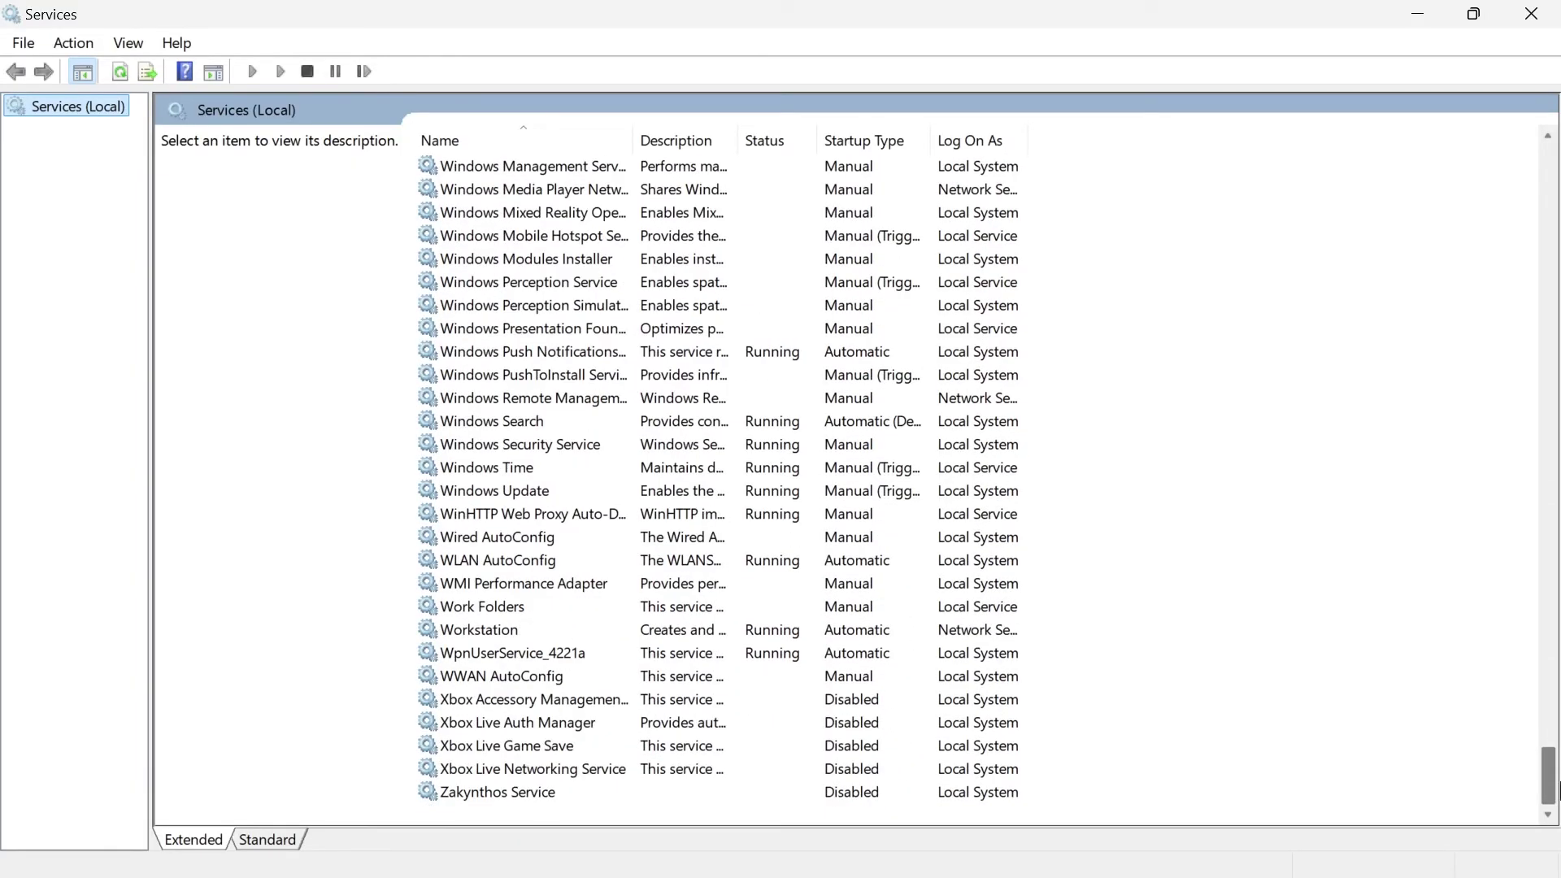
Set WLAN AutoConfig's startup type to Automatic, apply it, and close Services.
left_click(529, 561)
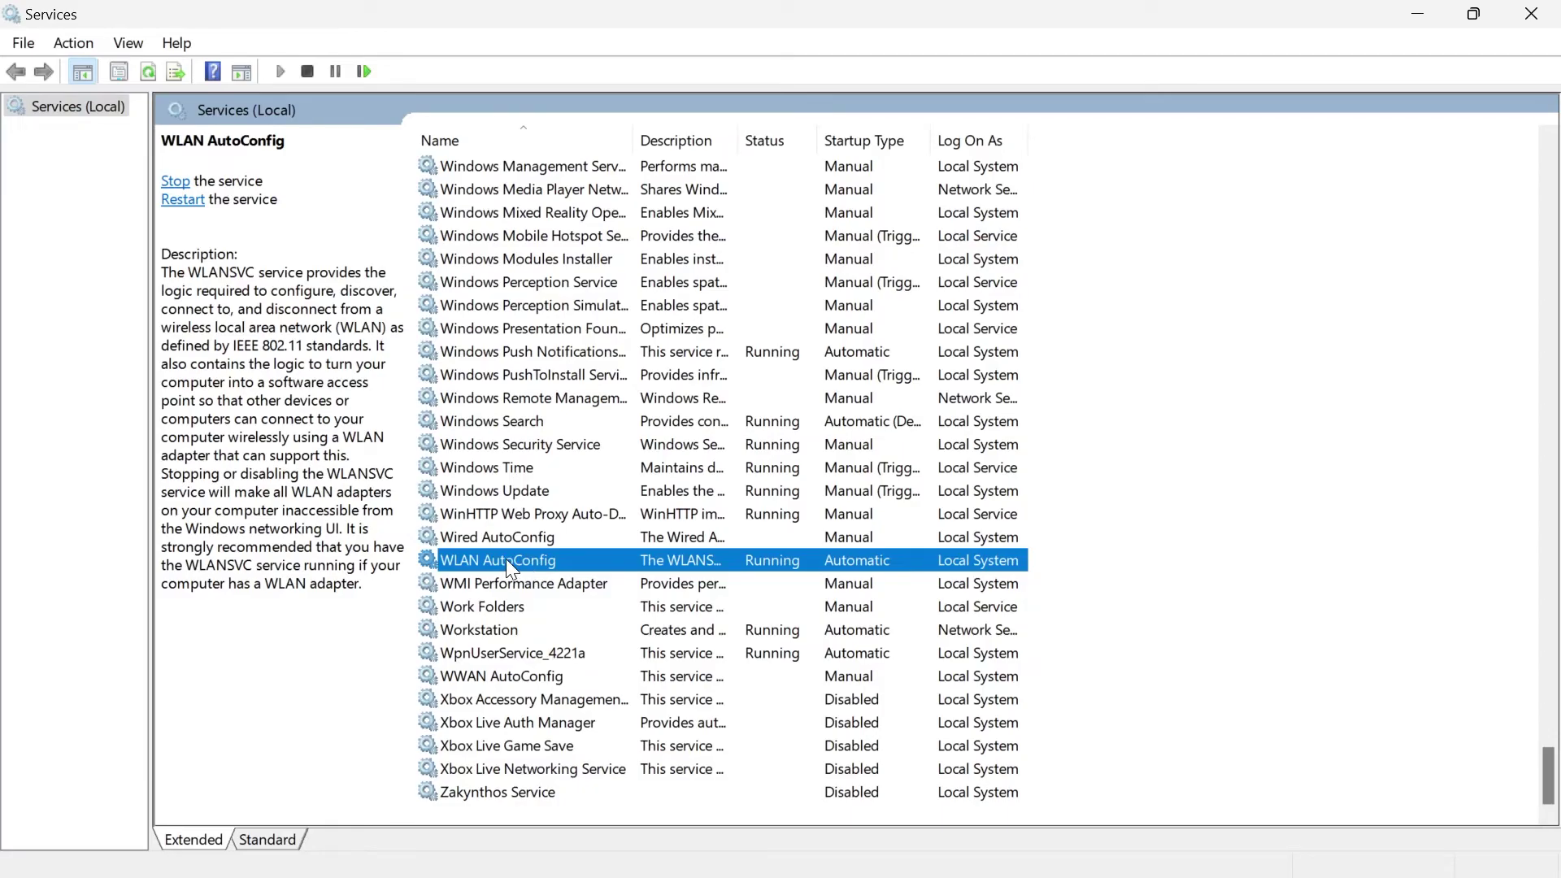
double_click(505, 560)
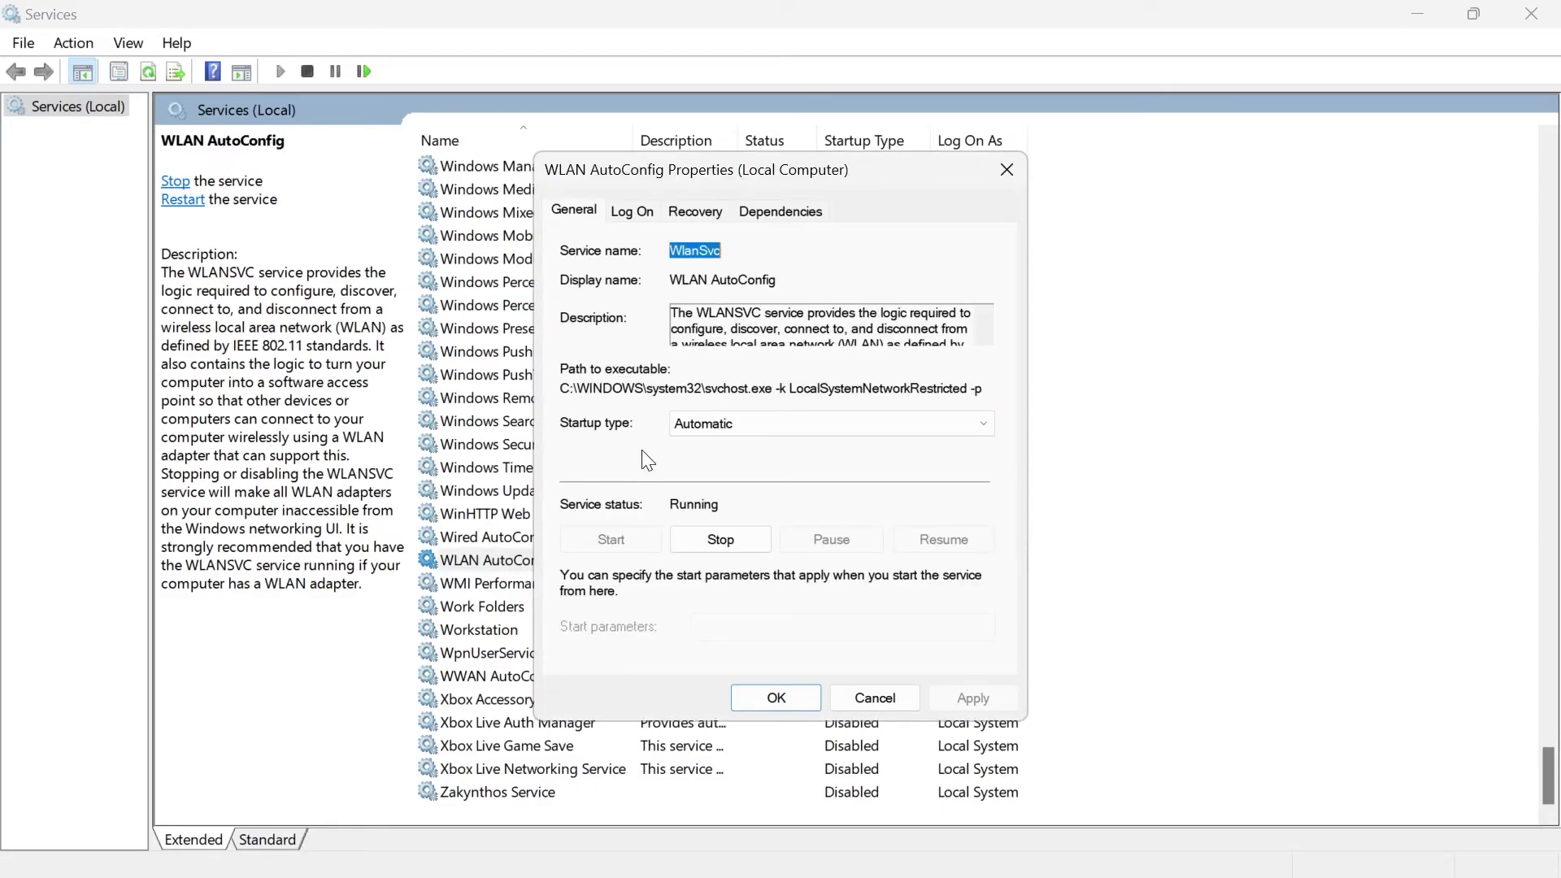
left_click(762, 423)
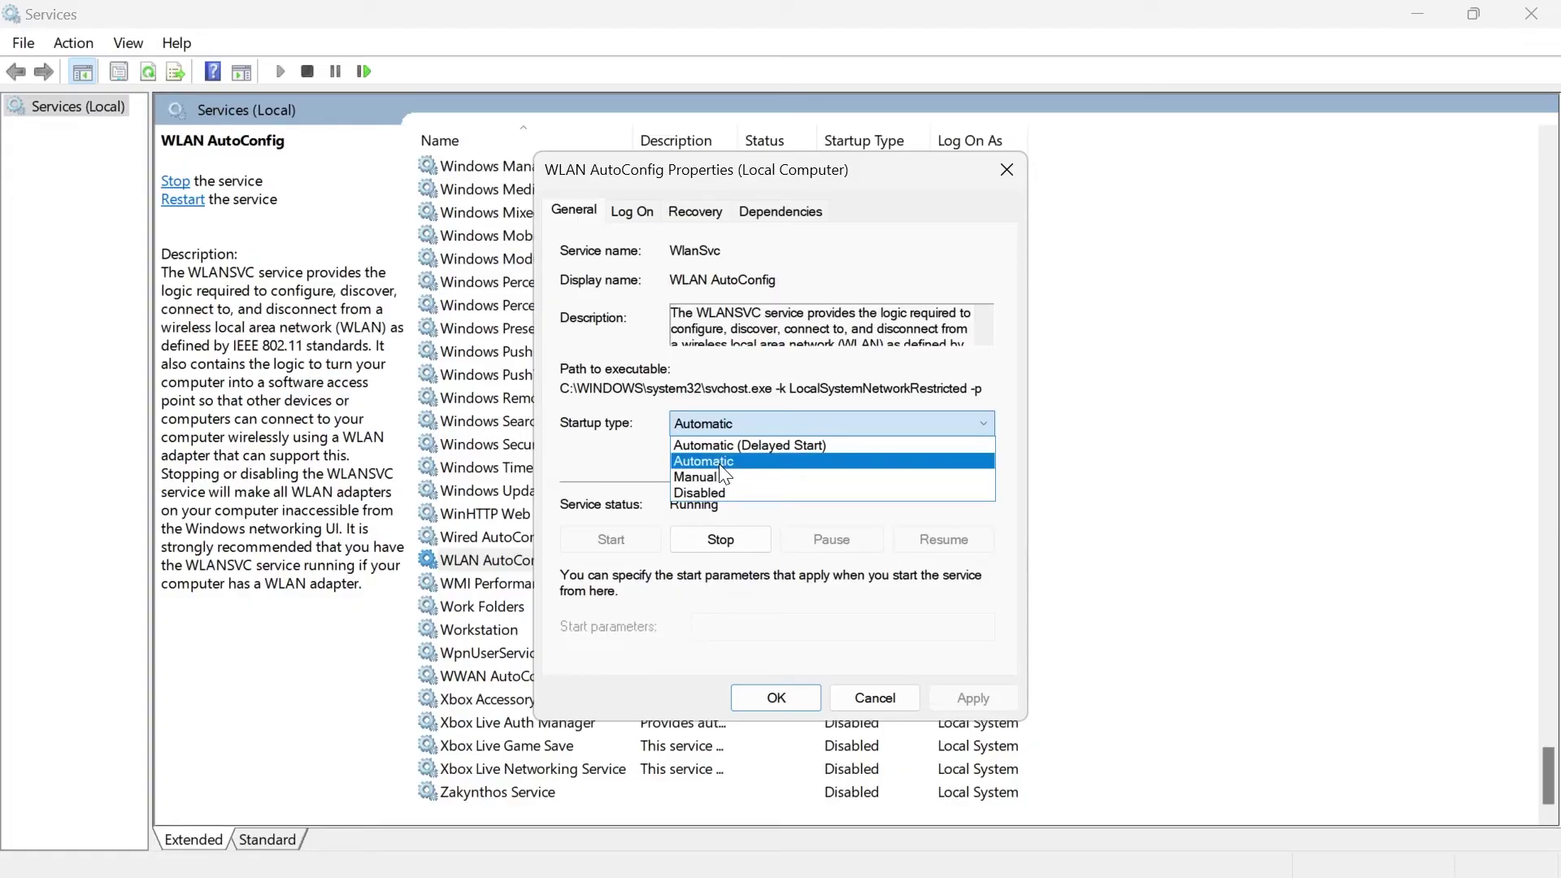
left_click(721, 463)
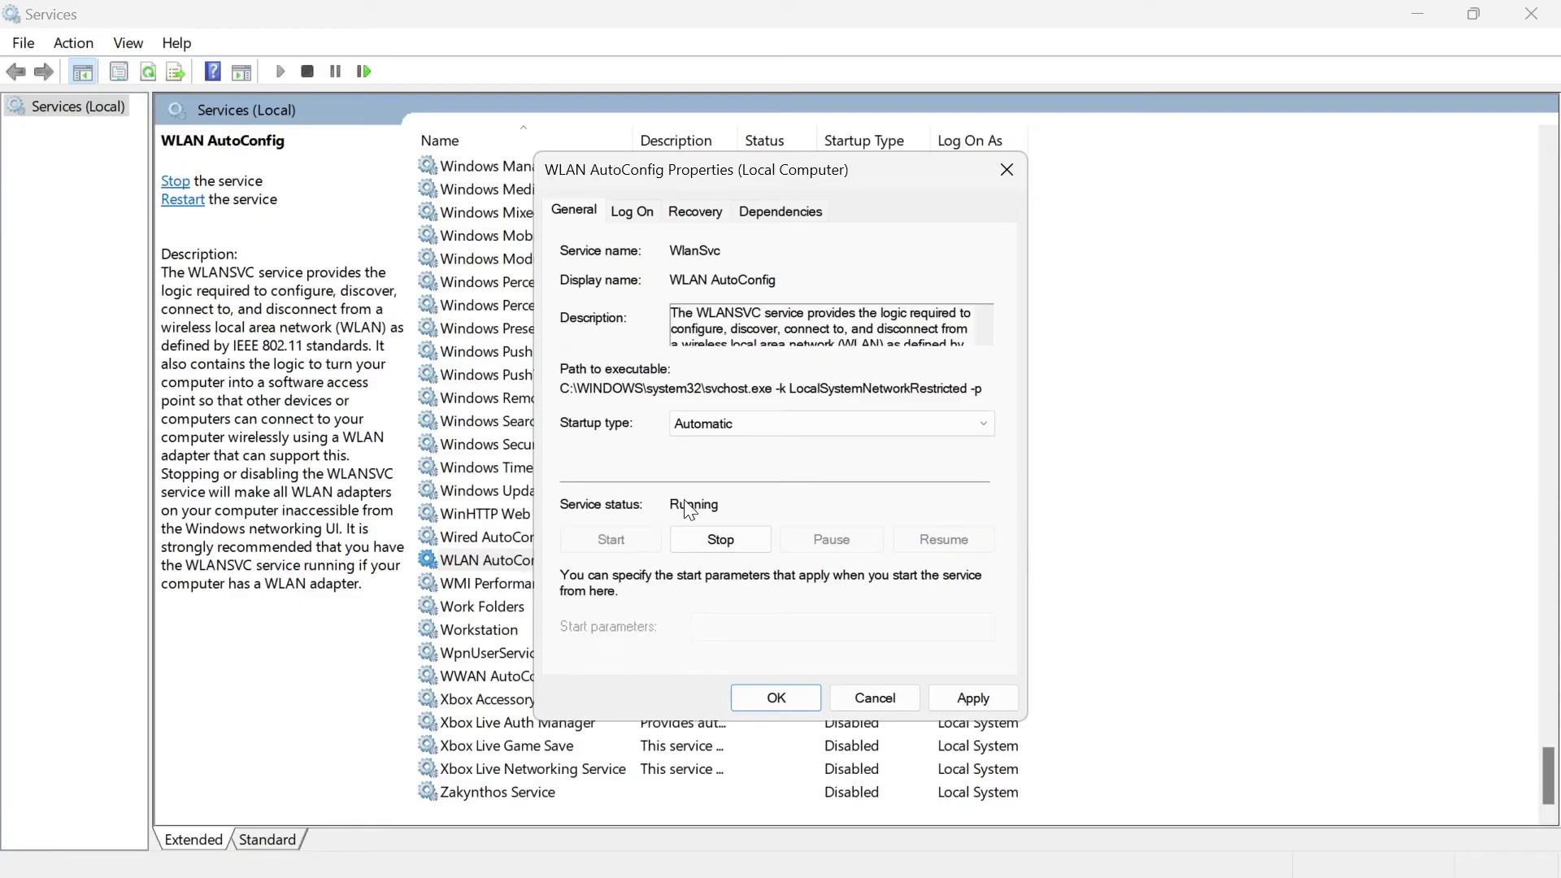
left_click(972, 698)
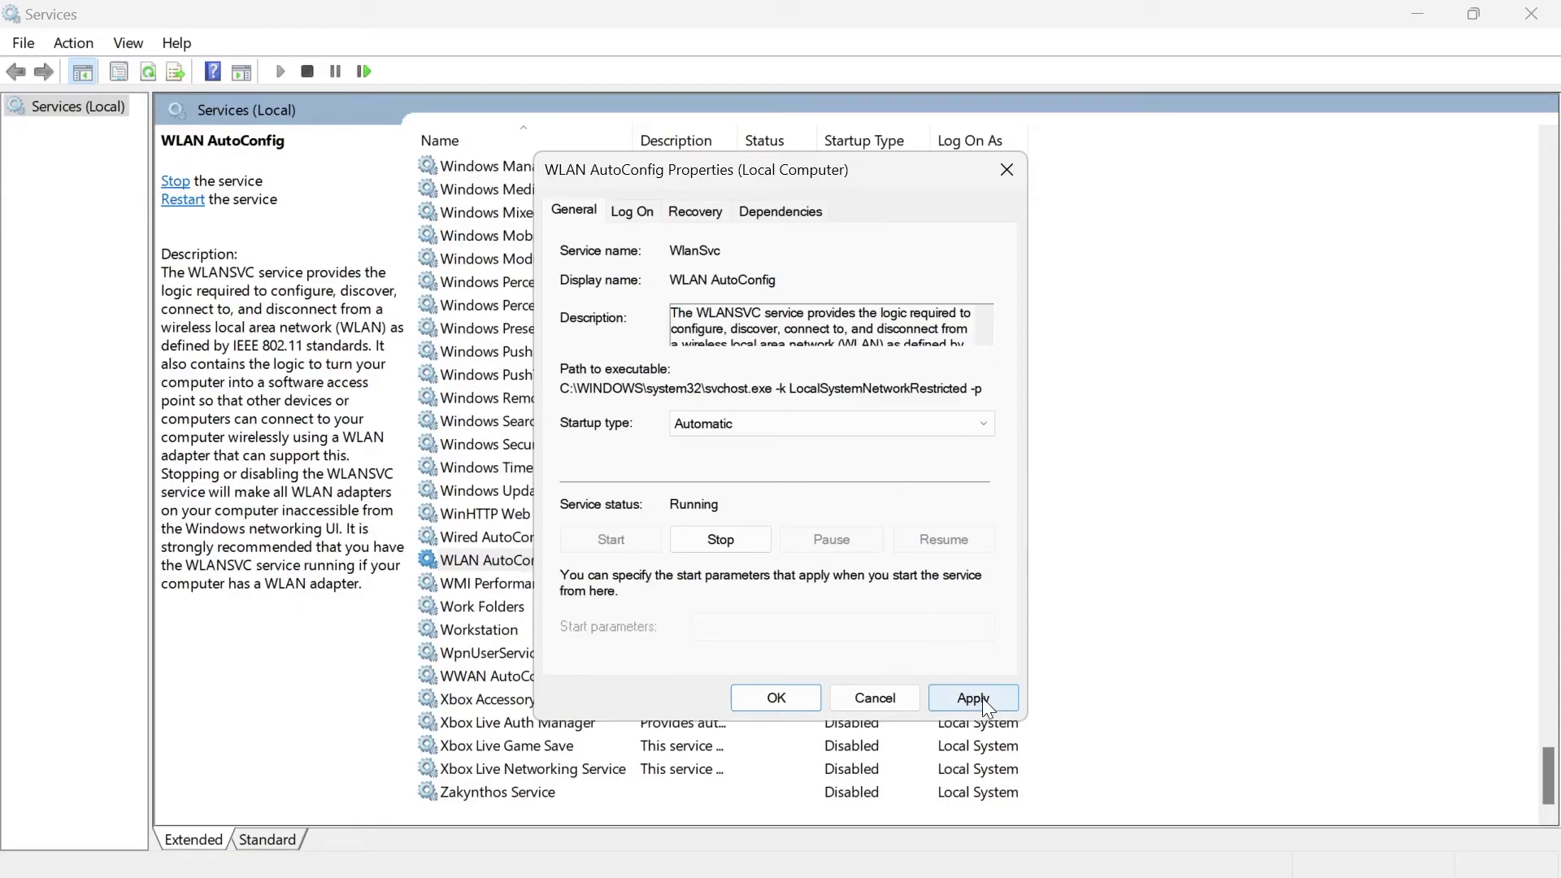
left_click(796, 701)
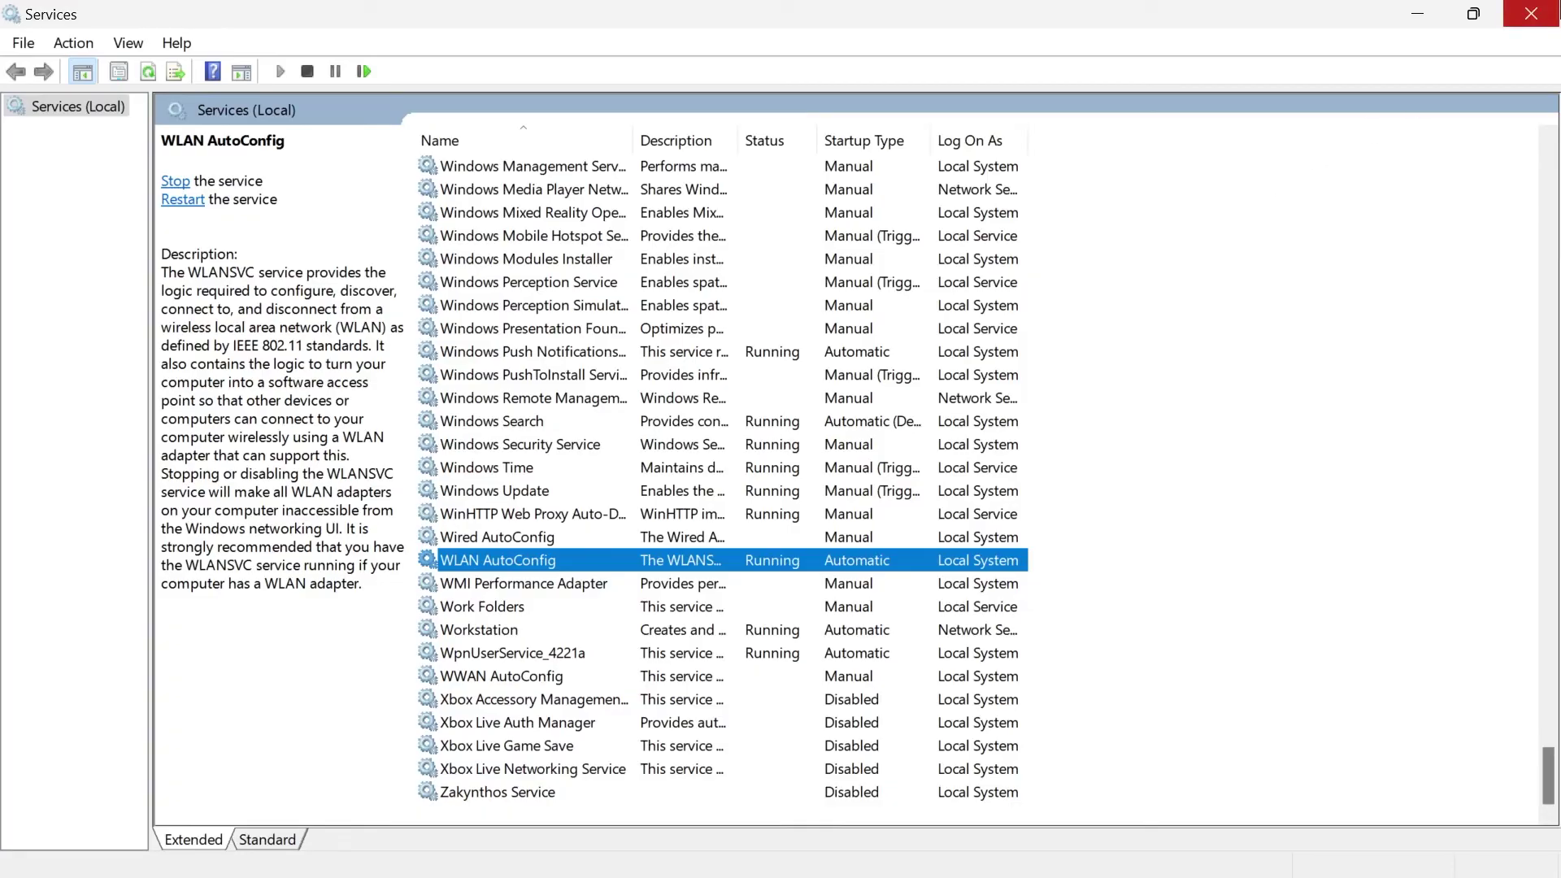
left_click(1531, 13)
Open Settings and go through Advanced network settings to the Network reset page.
key("super")
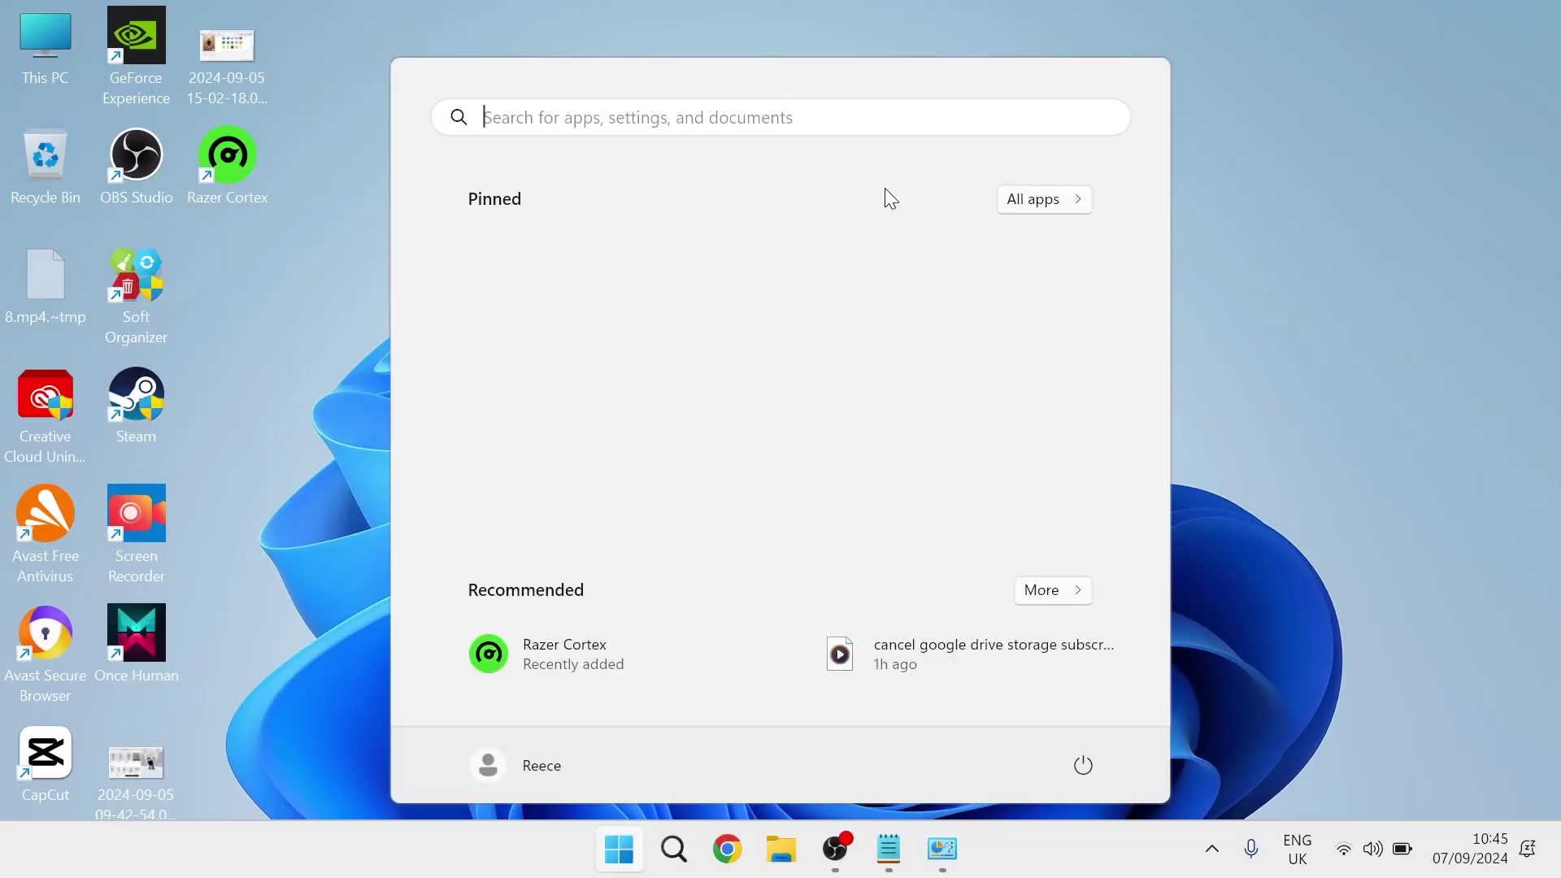
type("setting")
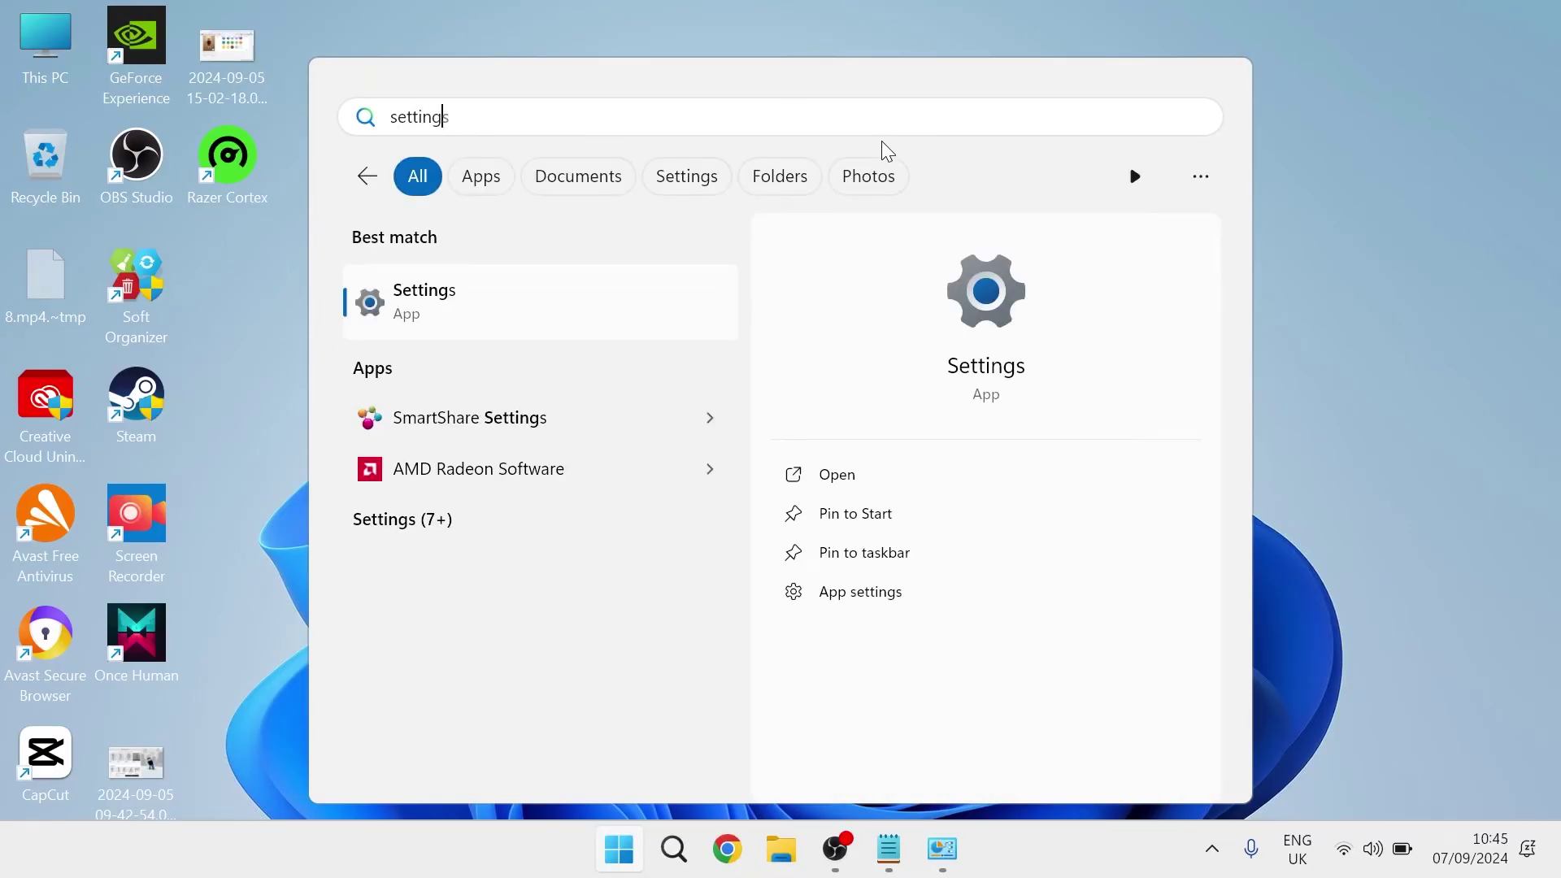
left_click(443, 310)
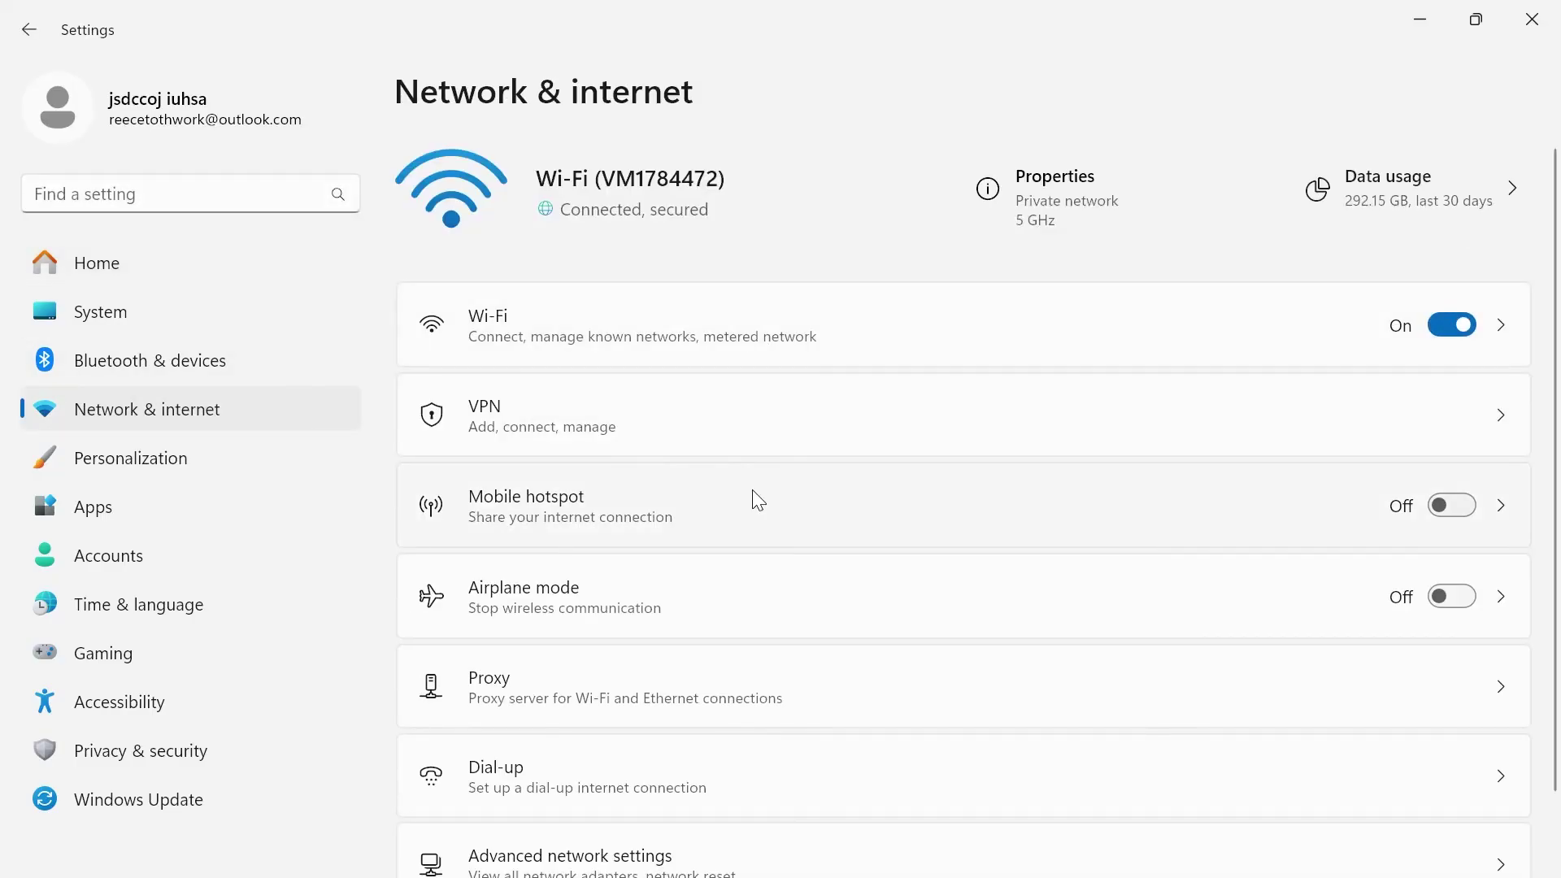
scroll(552, 647, "down", 1)
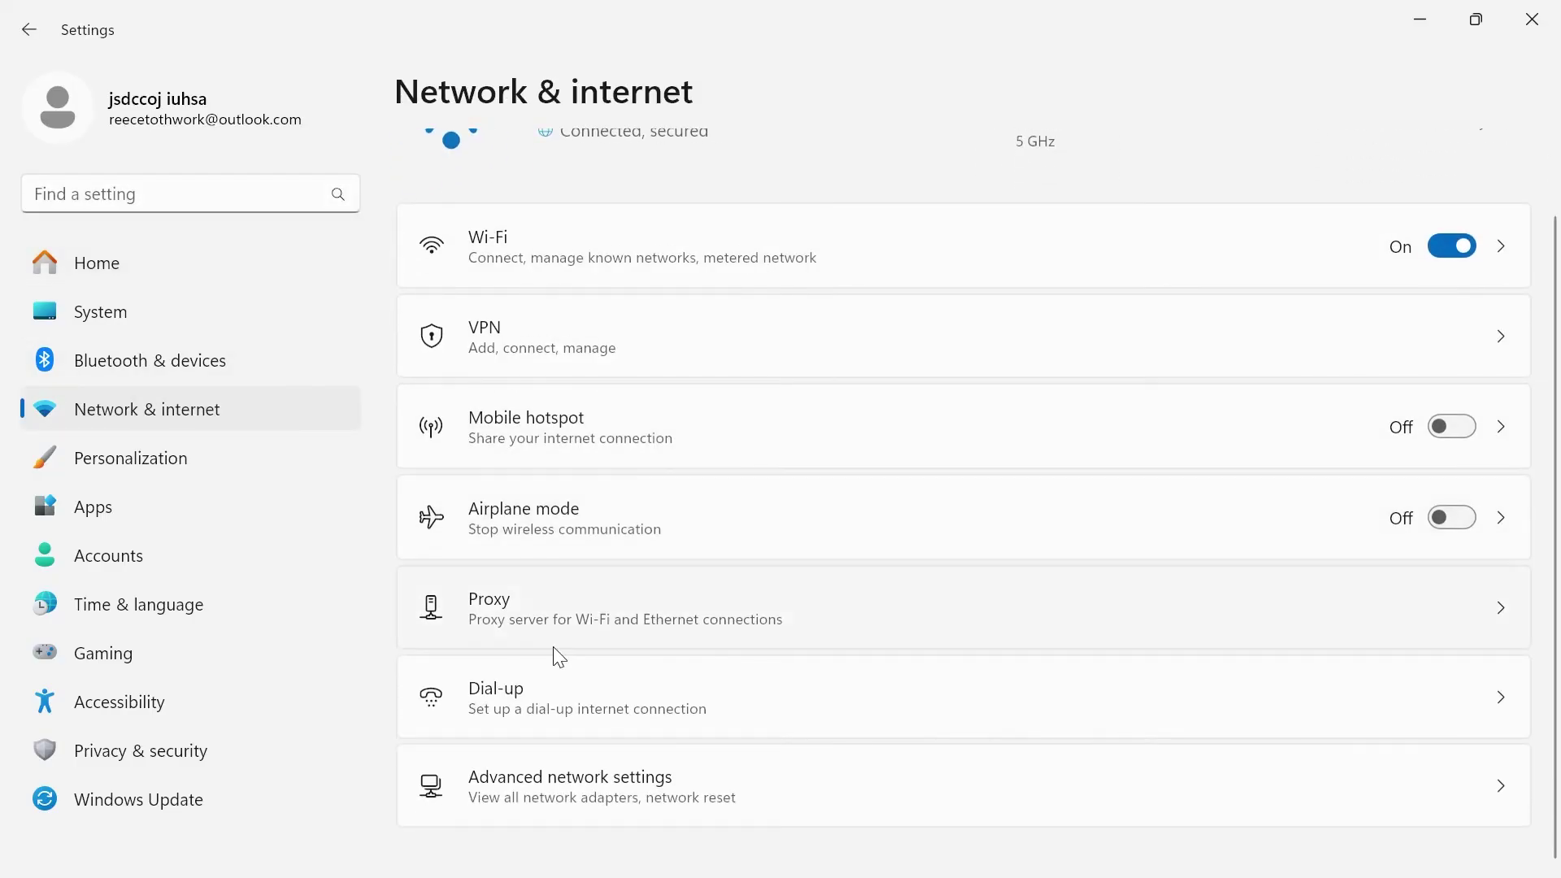
left_click(623, 777)
scroll(581, 439, "down", 4)
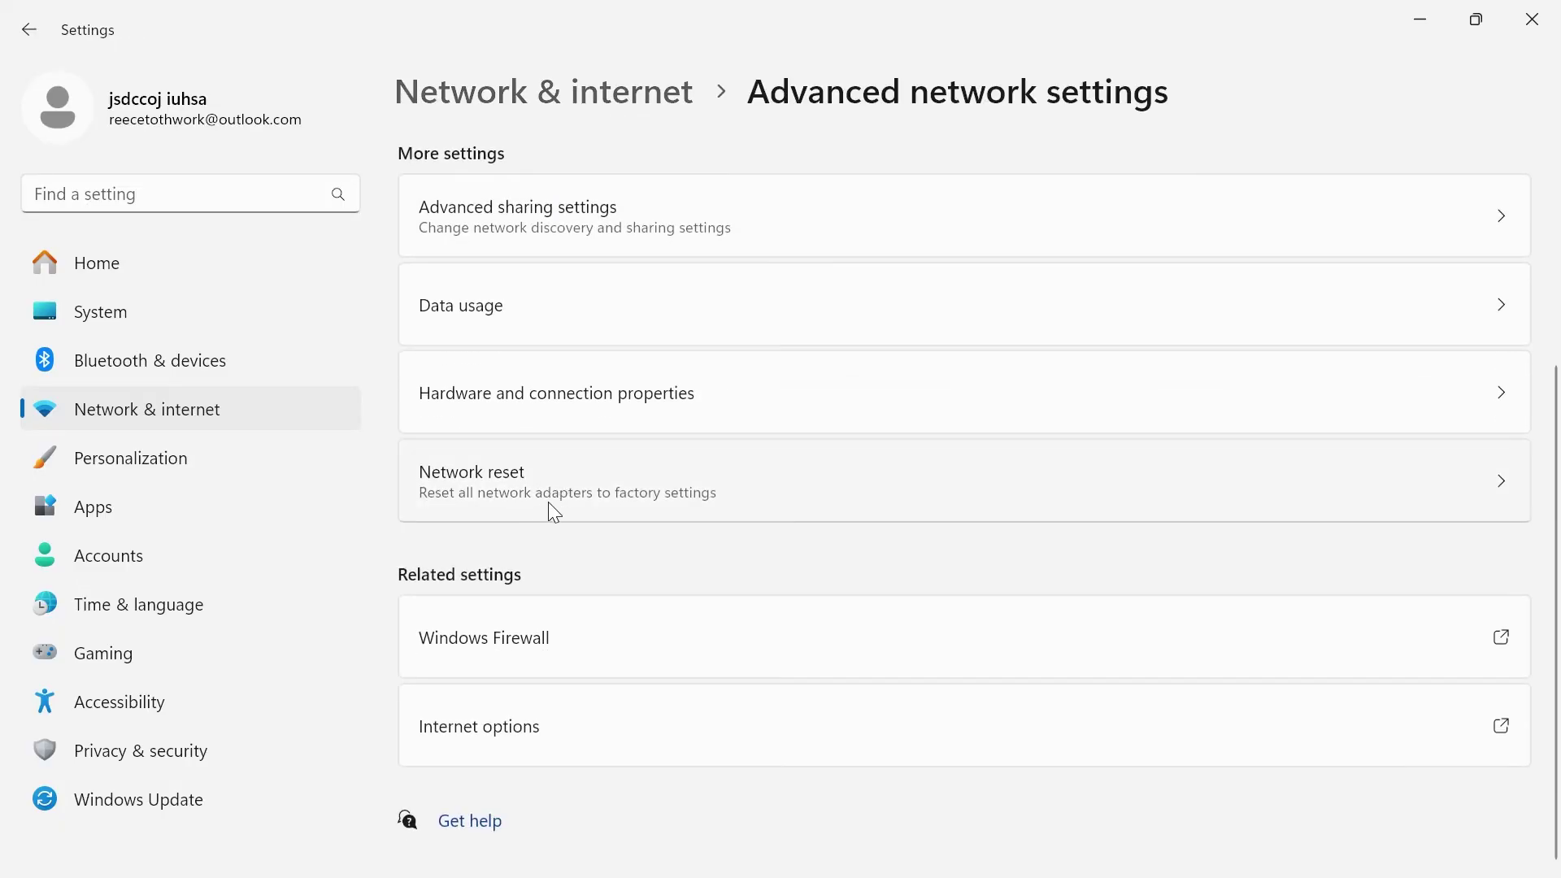
left_click(495, 486)
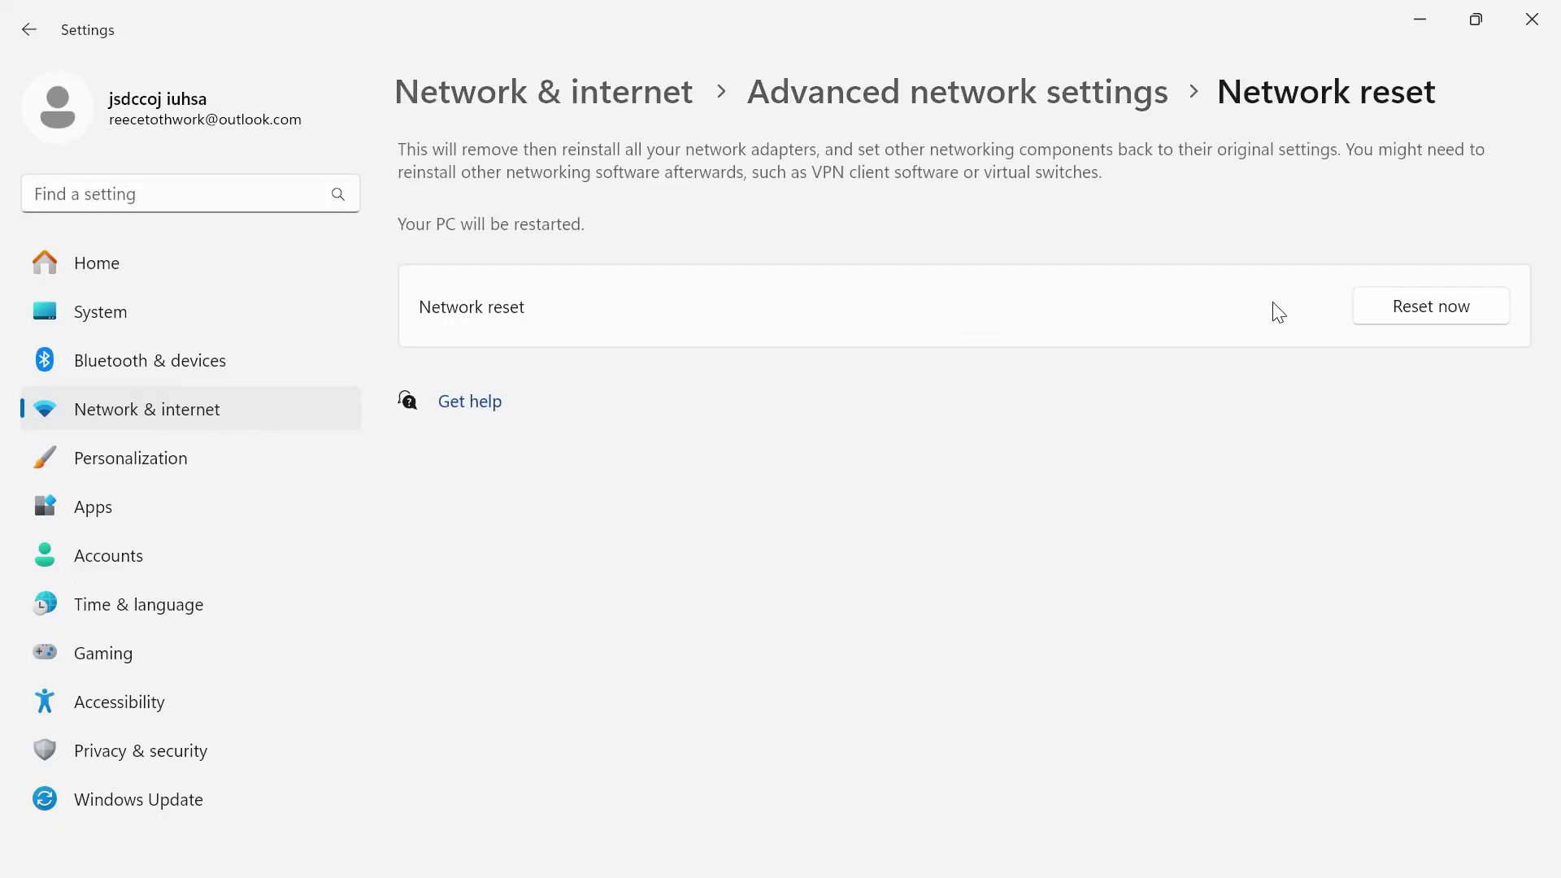
Start Network reset, answer its confirmation without resetting, close Settings, and check available Wi-Fi networks.
left_click(1449, 320)
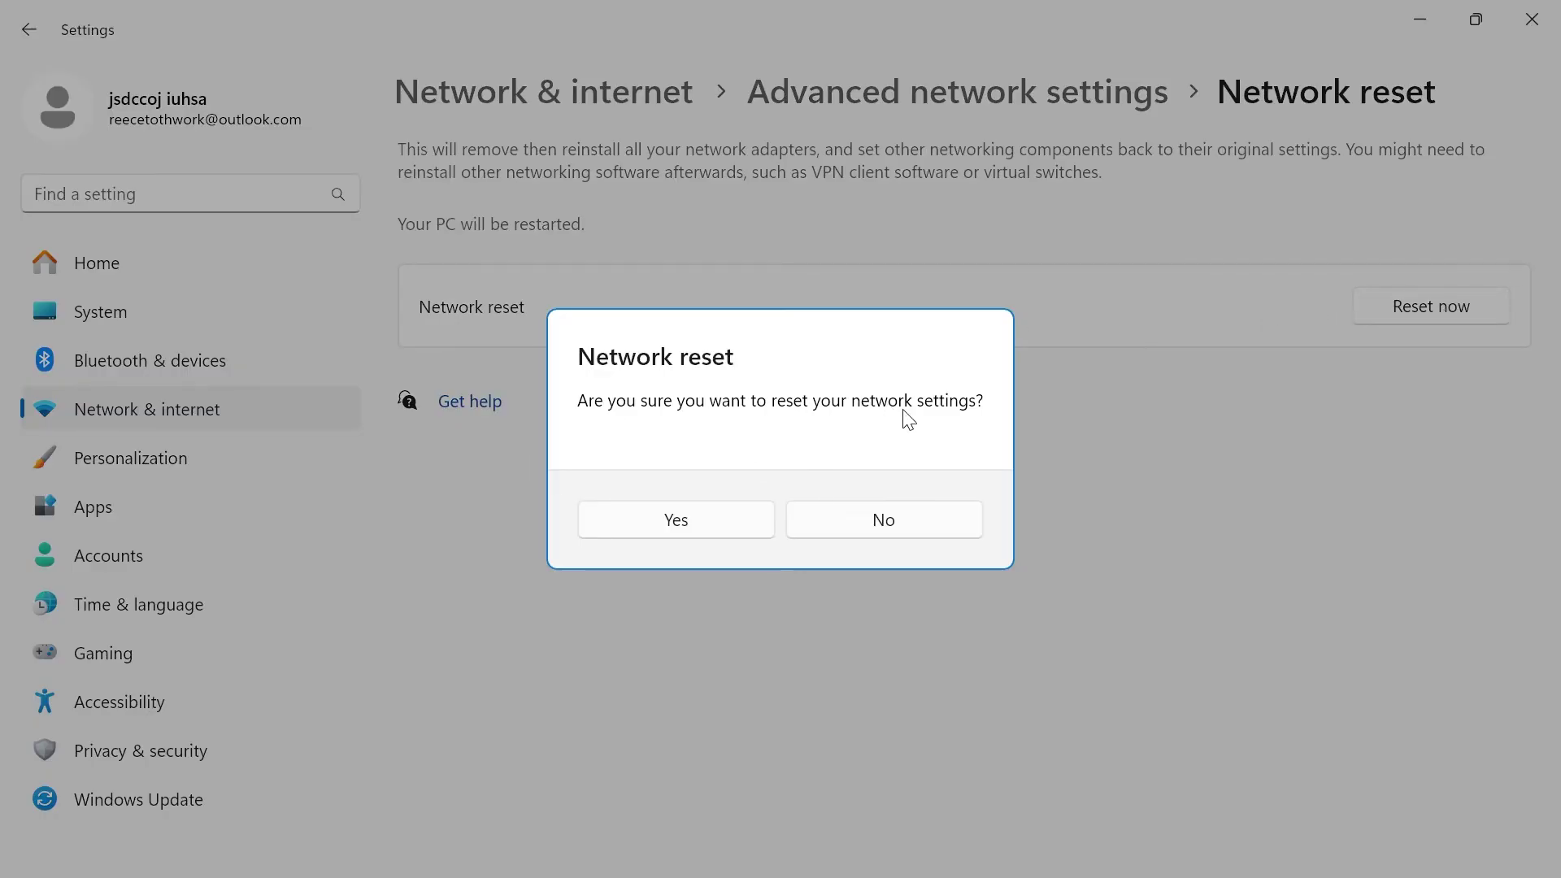
left_click(681, 518)
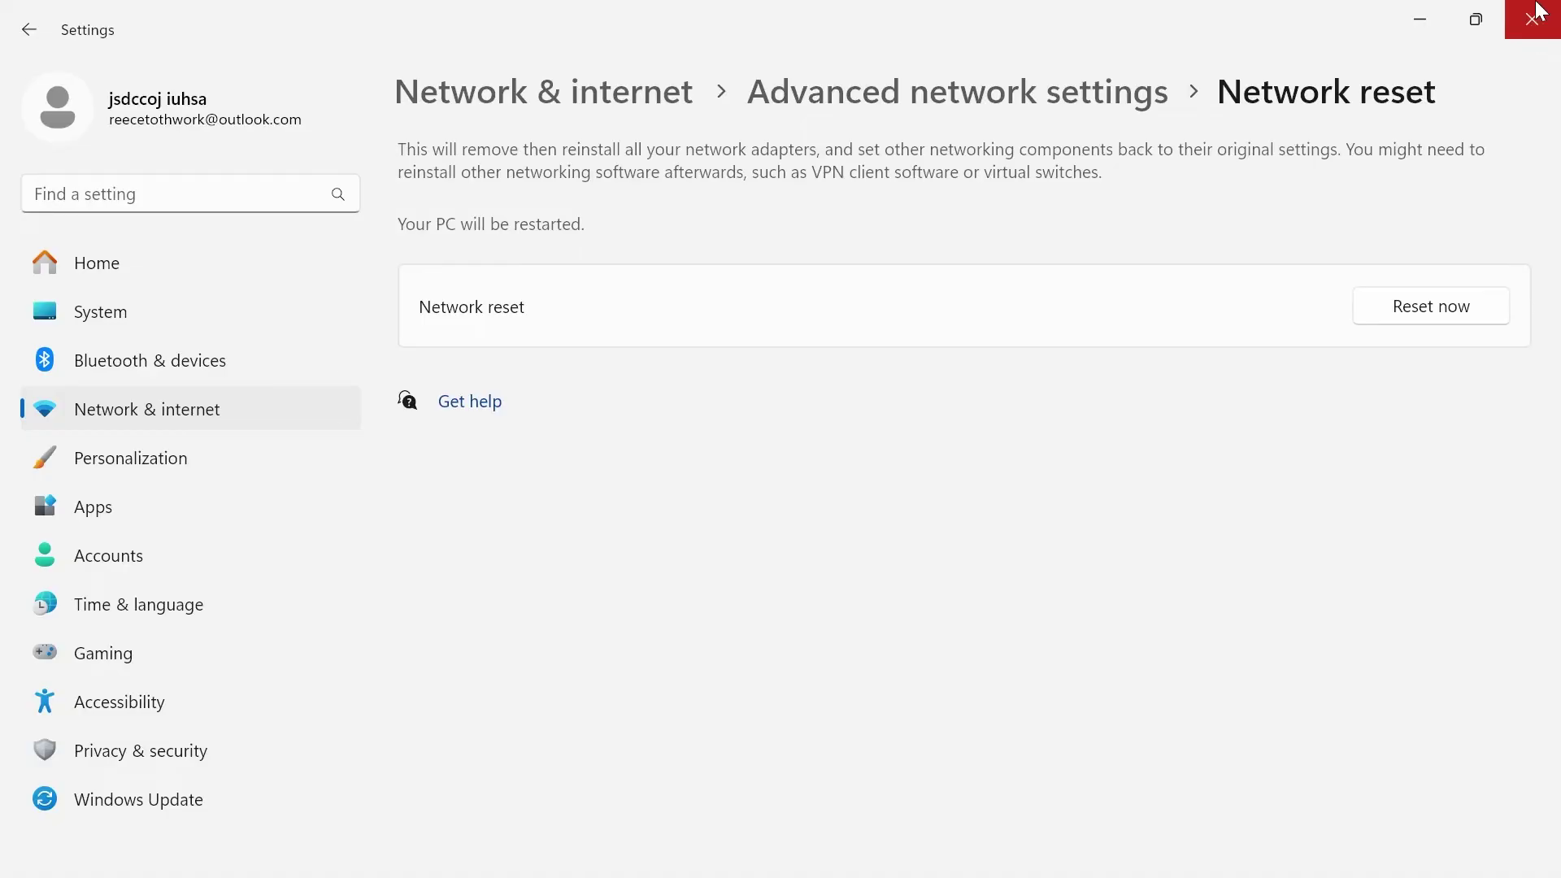
left_click(1534, 16)
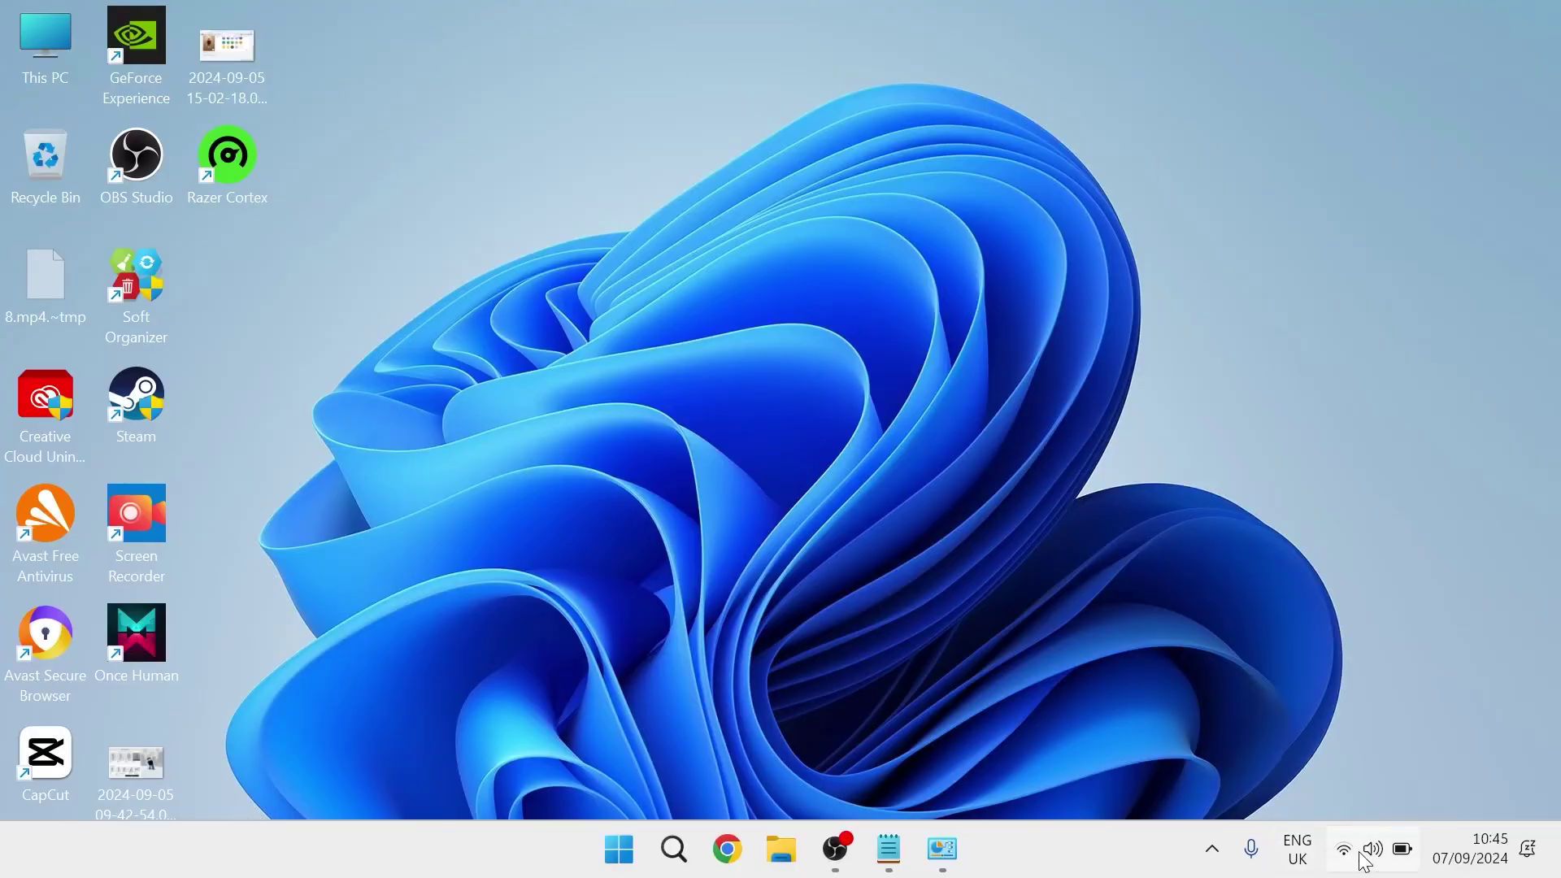
left_click(1365, 852)
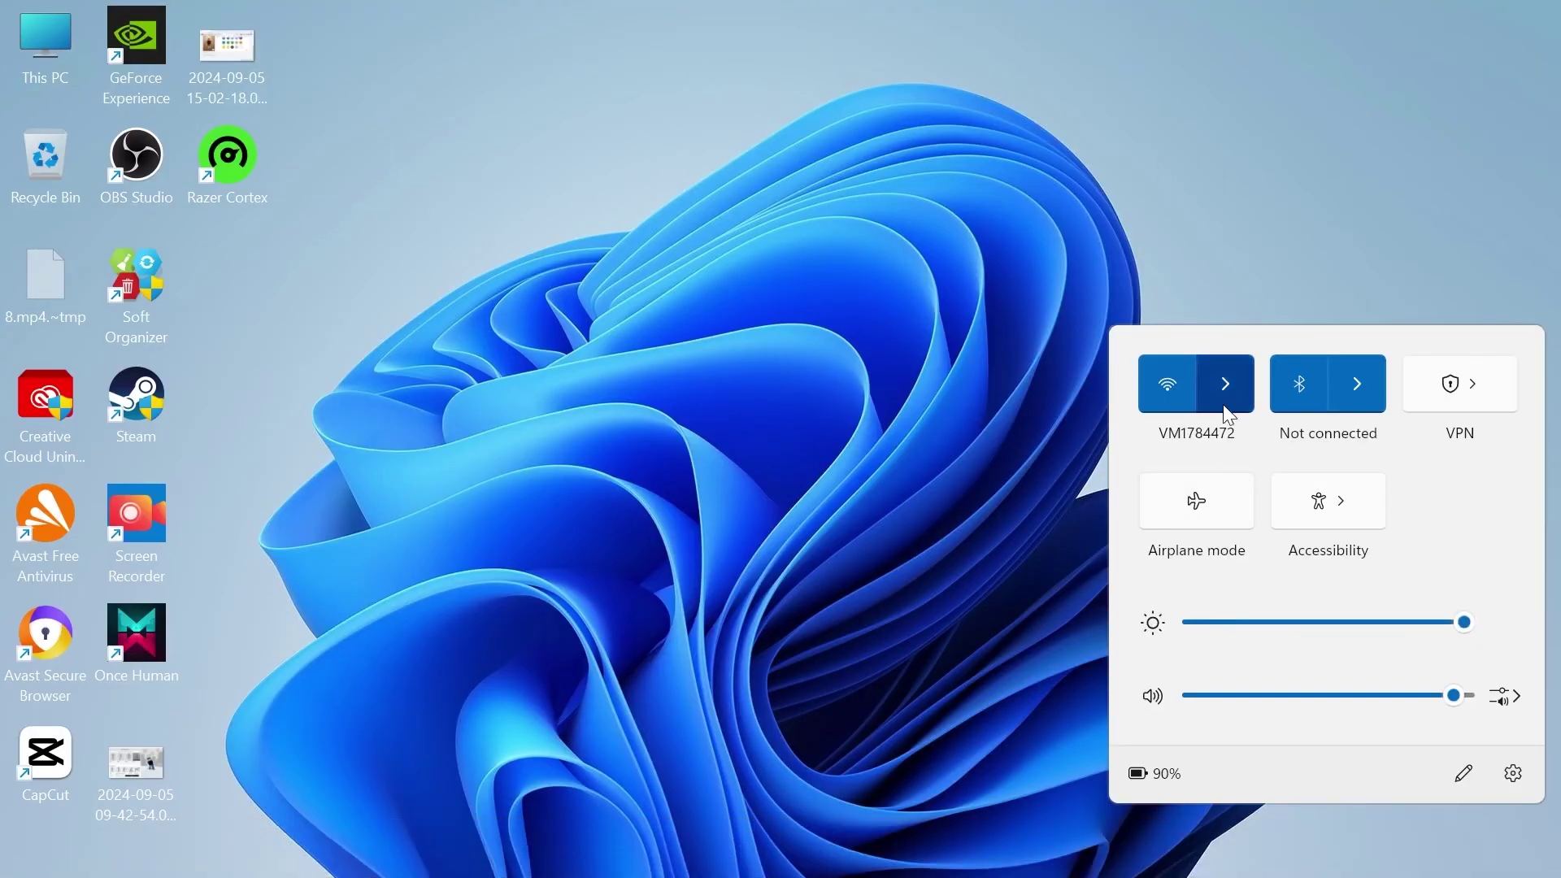
left_click(1226, 384)
left_click(801, 311)
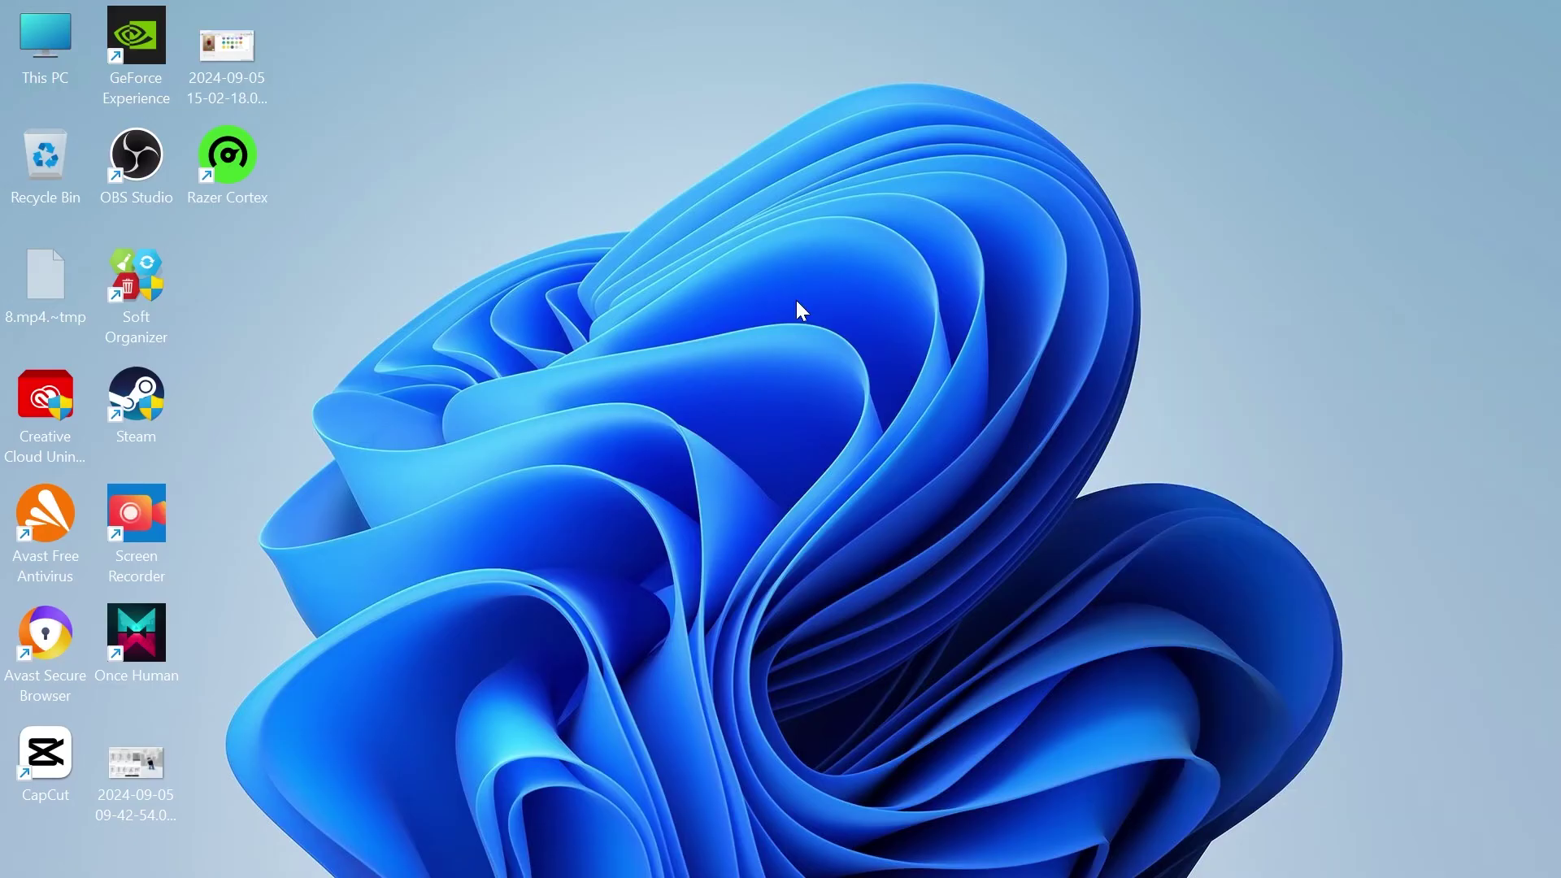